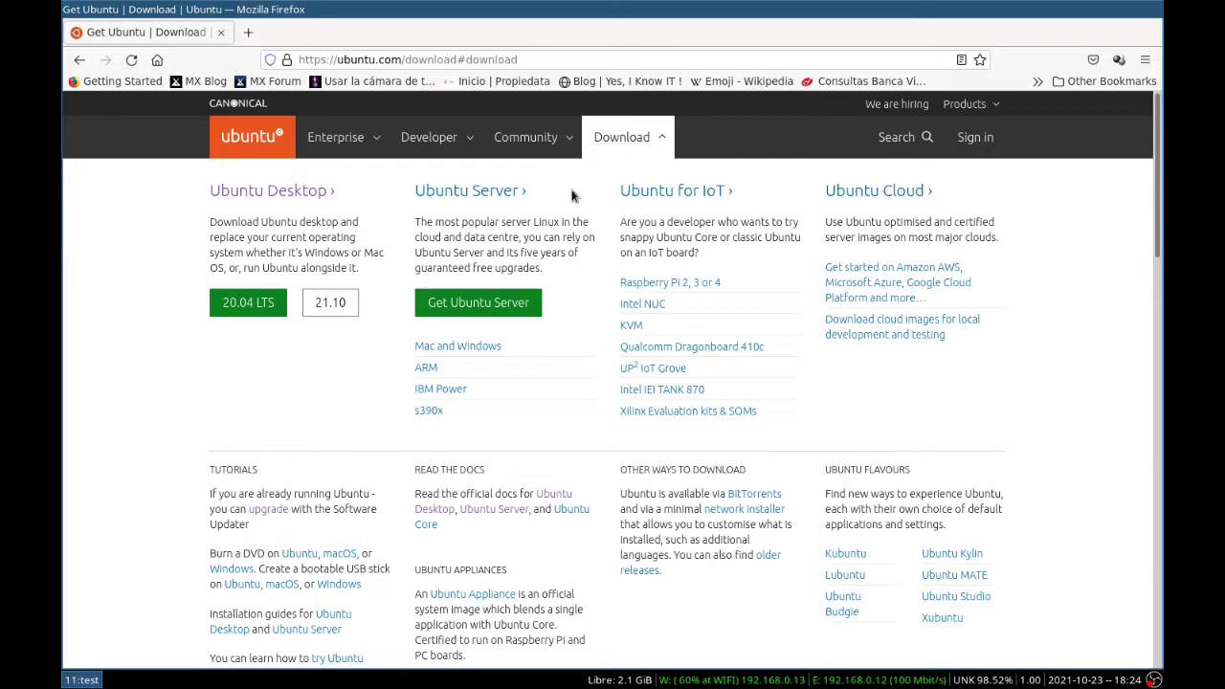
Step: Save ubuntu-21.10-desktop-amd64.iso to Downloads/distros and confirm the 2.9 GB download finished
{"action": "left_click", "coordinate": [239, 292]}
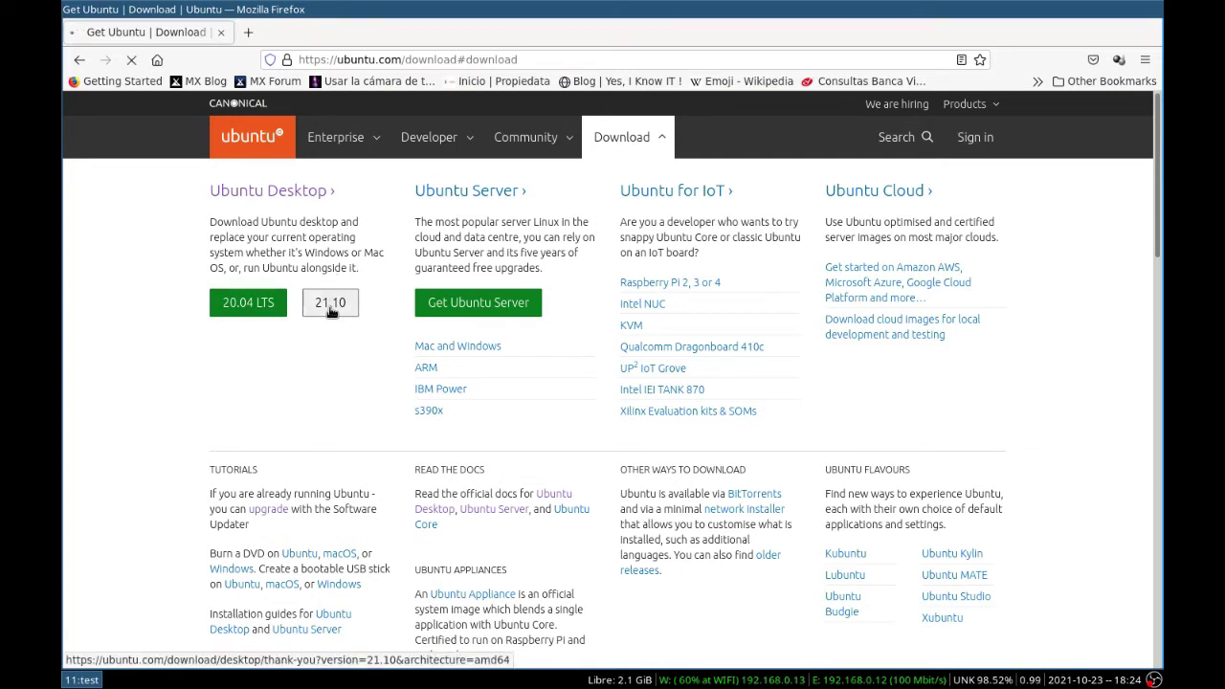
{"action": "left_click", "coordinate": [330, 303]}
{"action": "left_click", "coordinate": [643, 393]}
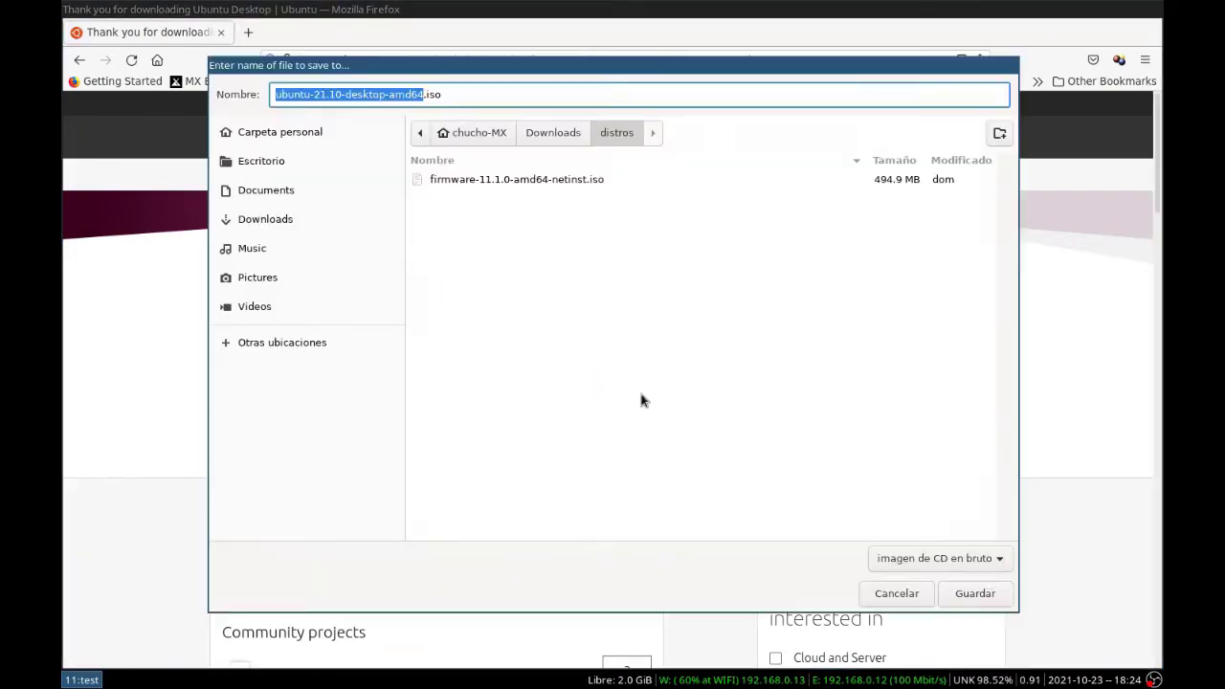
{"action": "key", "text": "Return"}
{"action": "left_click", "coordinate": [1093, 61]}
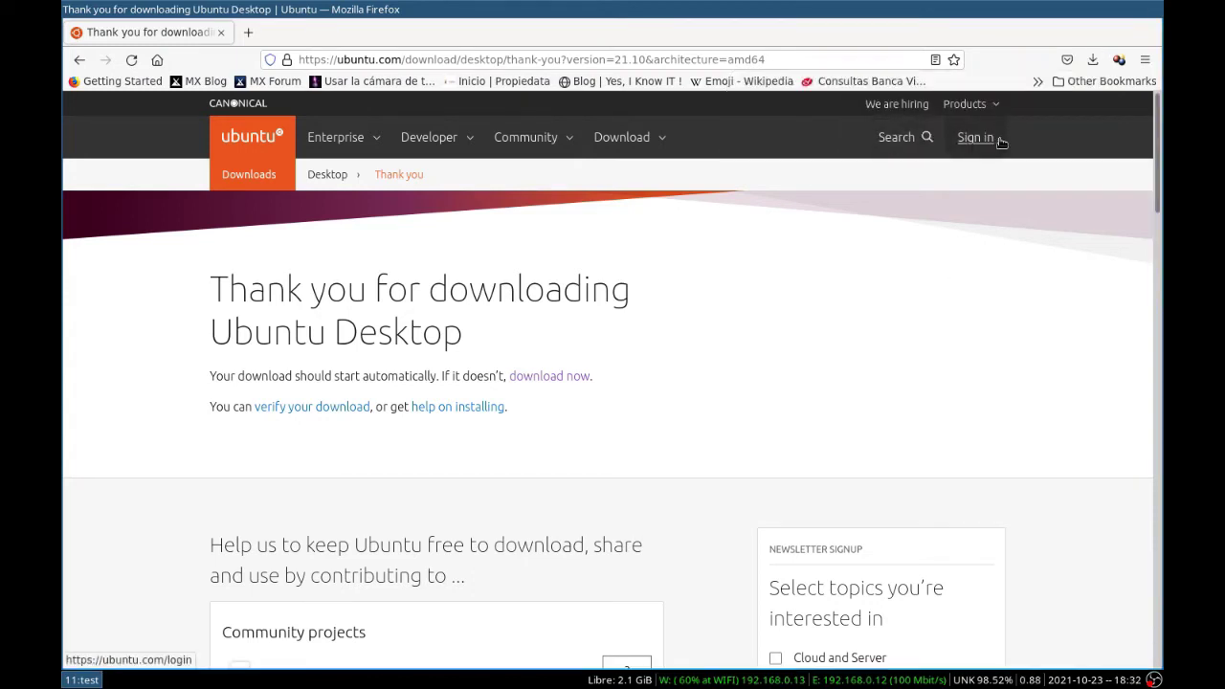
{"action": "left_click", "coordinate": [1092, 59]}
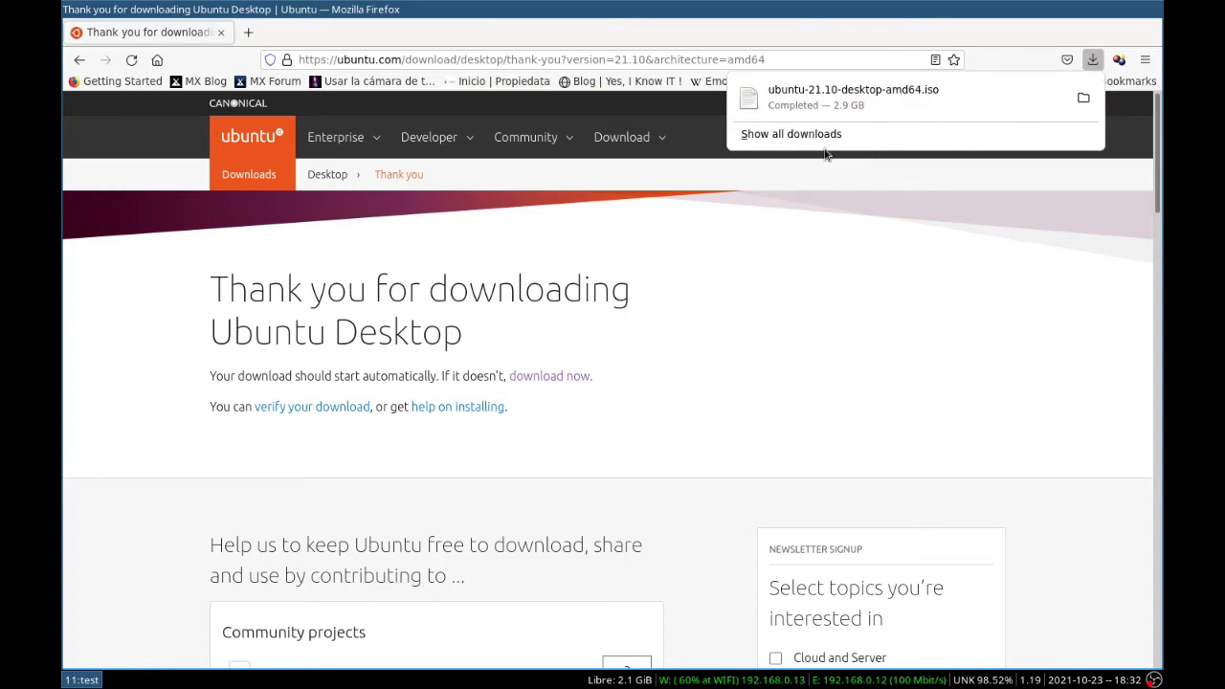
{"action": "left_click", "coordinate": [826, 287]}
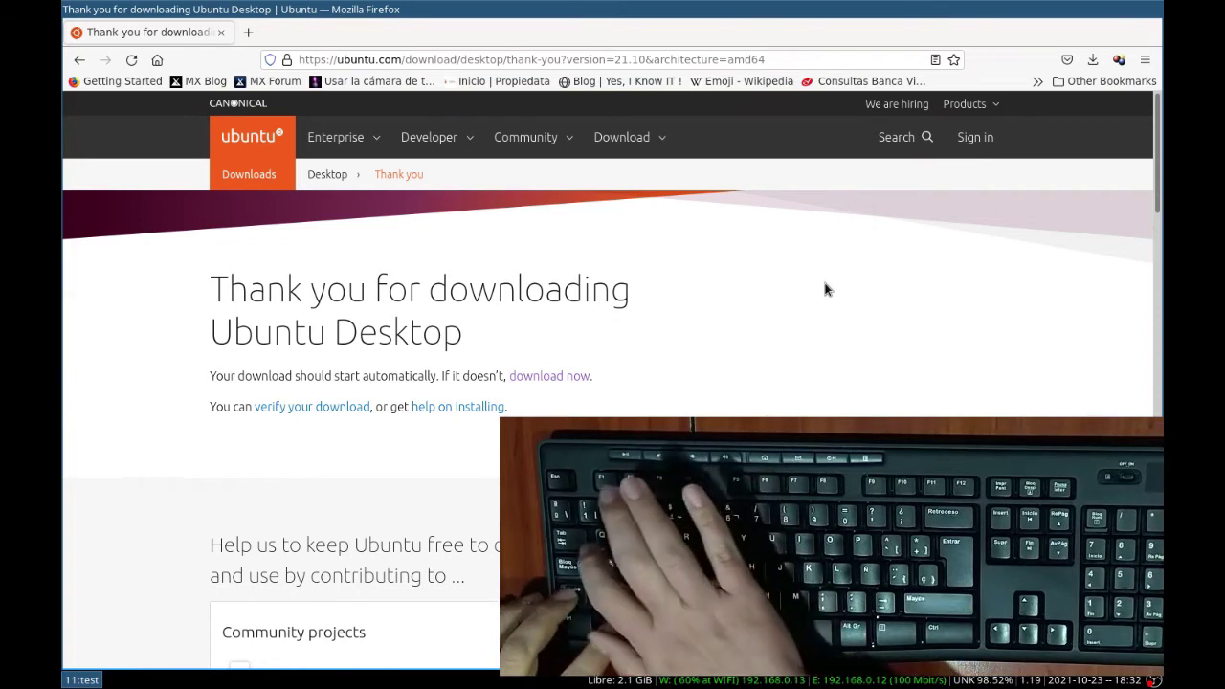
Step: Quit Firefox and launch VirtualBox from dmenu by typing 'virtu'
{"action": "key", "text": "ctrl+q"}
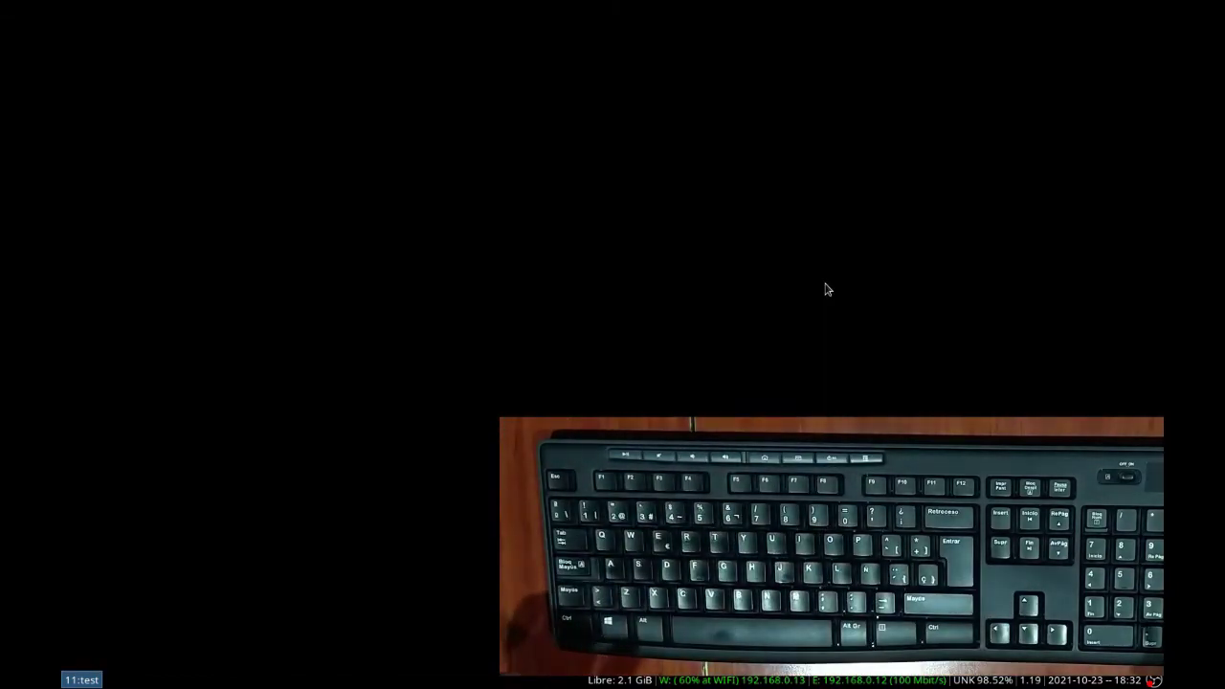
{"action": "key", "text": "super+d"}
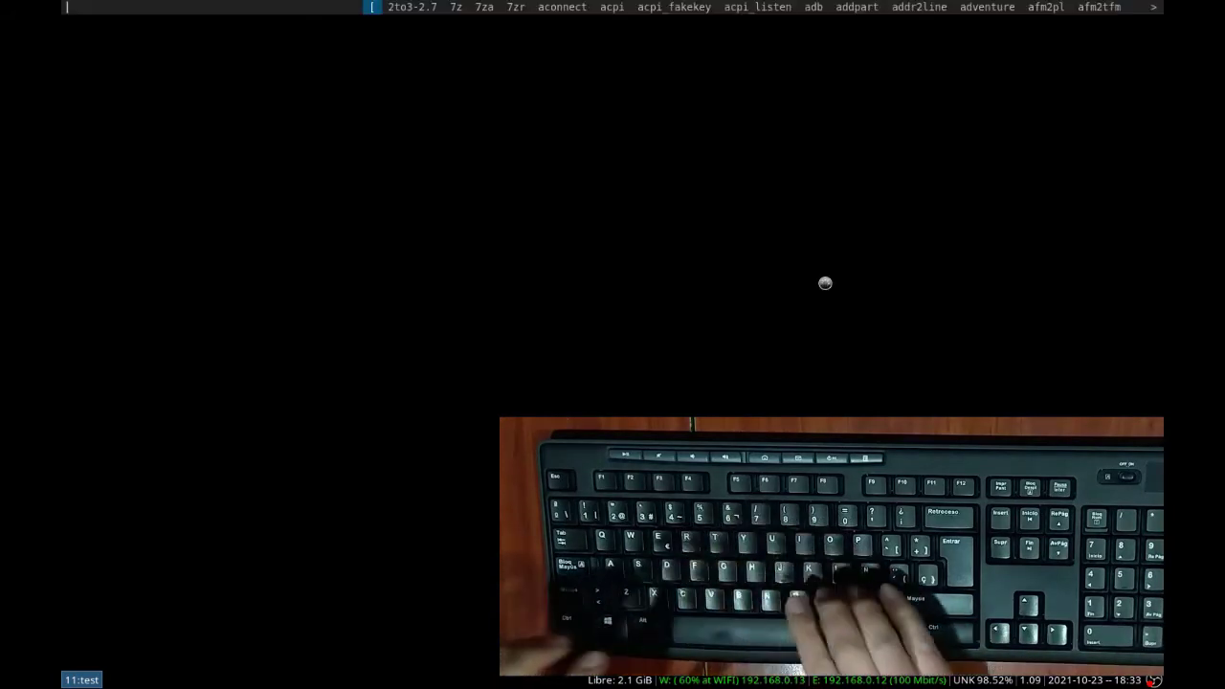
{"action": "type", "text": "virtu"}
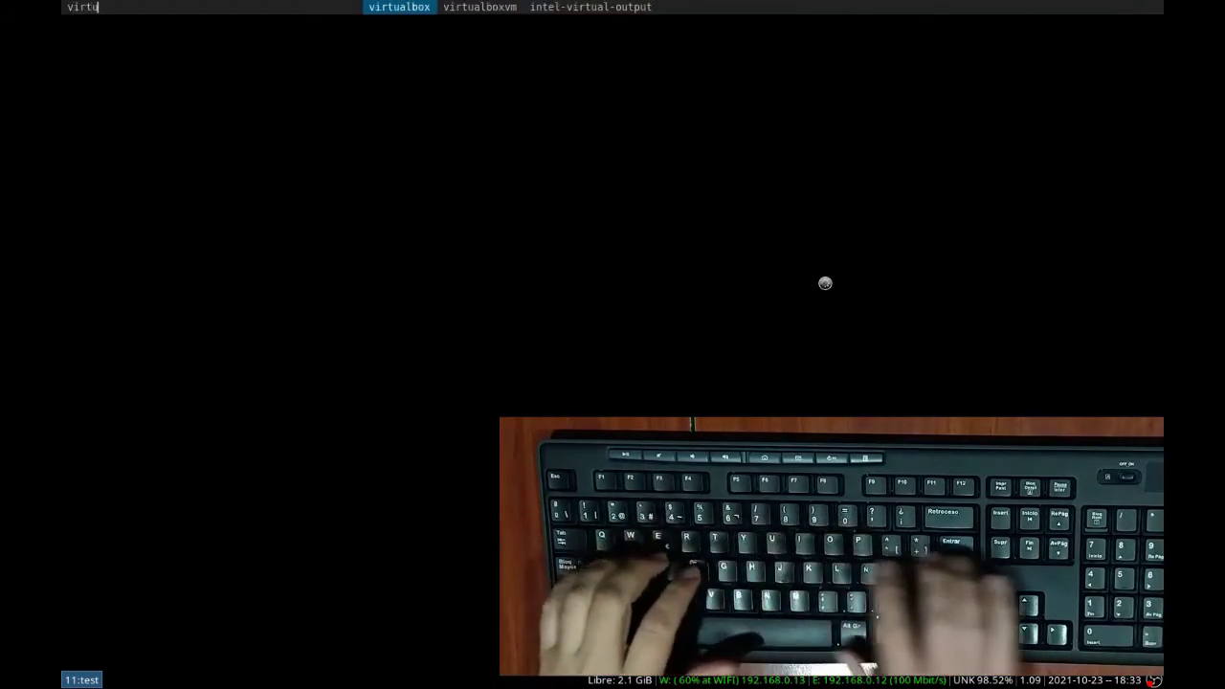
{"action": "key", "text": "Return"}
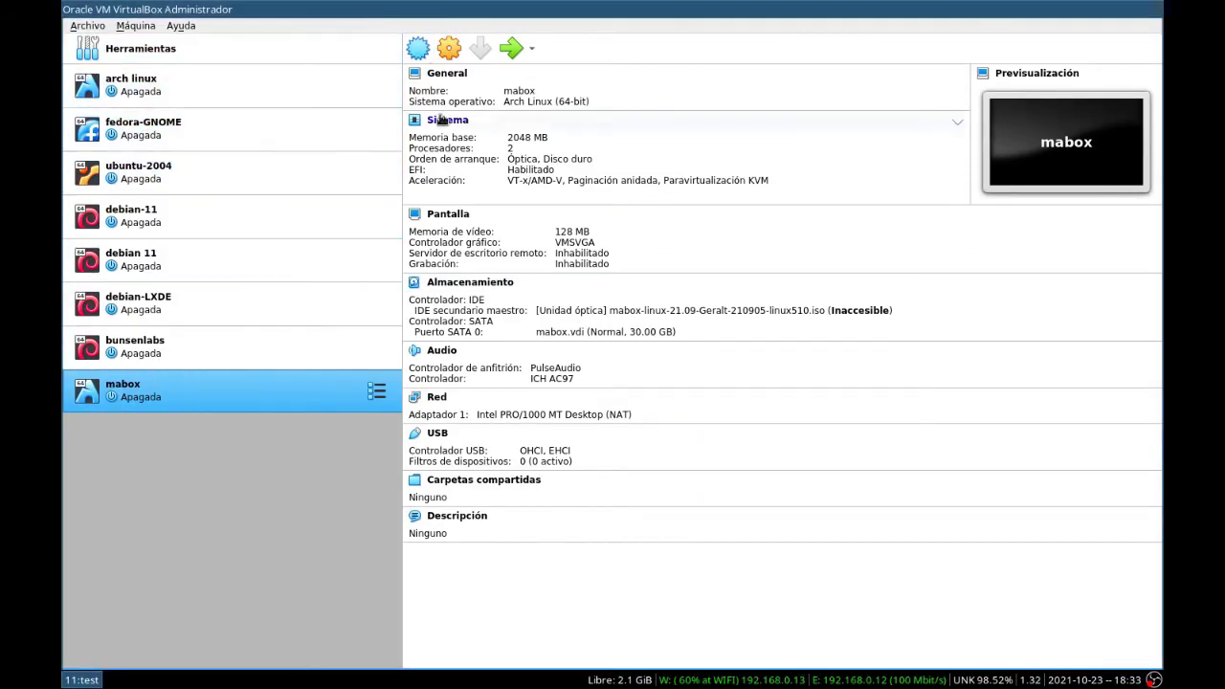
Step: Start a new Ubuntu (64-bit) machine named ubuntu-2110 with 2048 MB of memory
{"action": "left_click", "coordinate": [418, 49]}
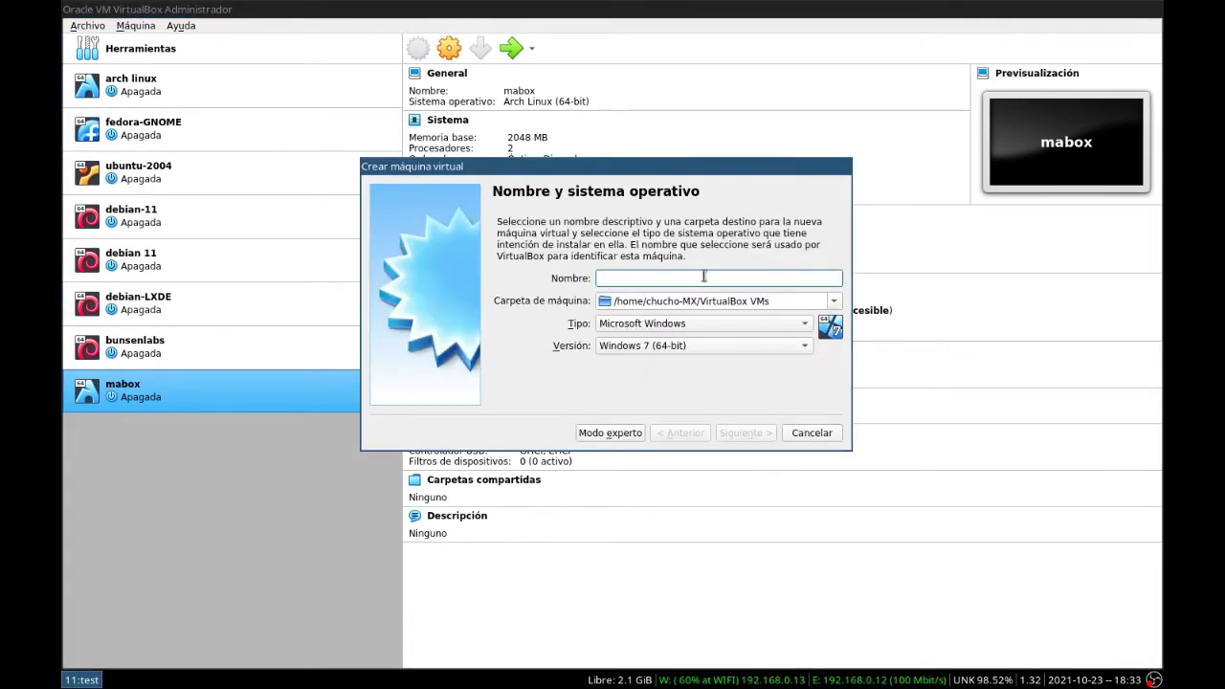
{"action": "type", "text": "ubuntu-2110"}
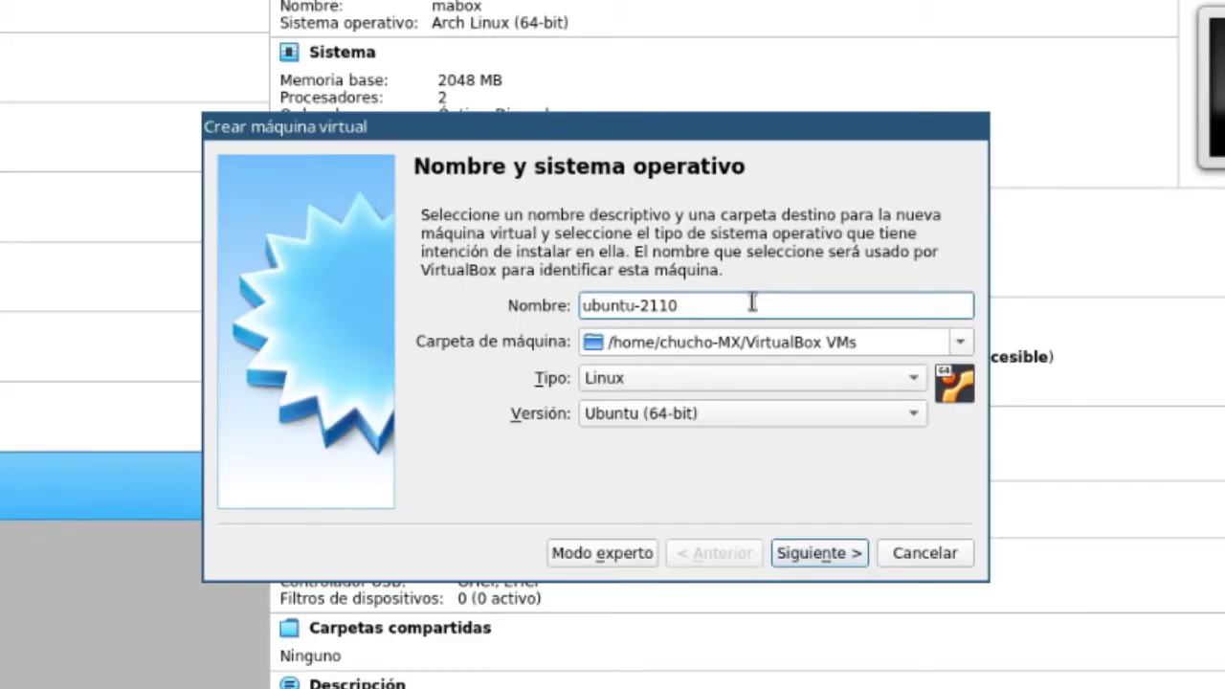
{"action": "left_click", "coordinate": [815, 555]}
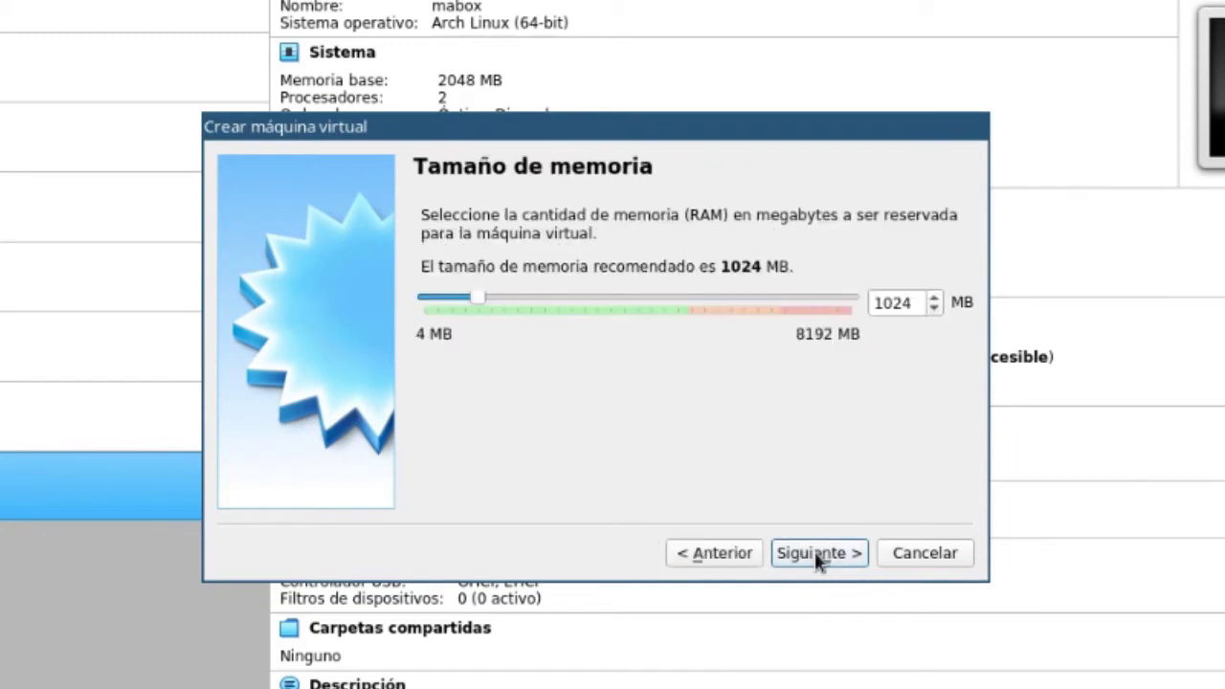
{"action": "left_click_drag", "start_coordinate": [916, 304], "coordinate": [761, 279]}
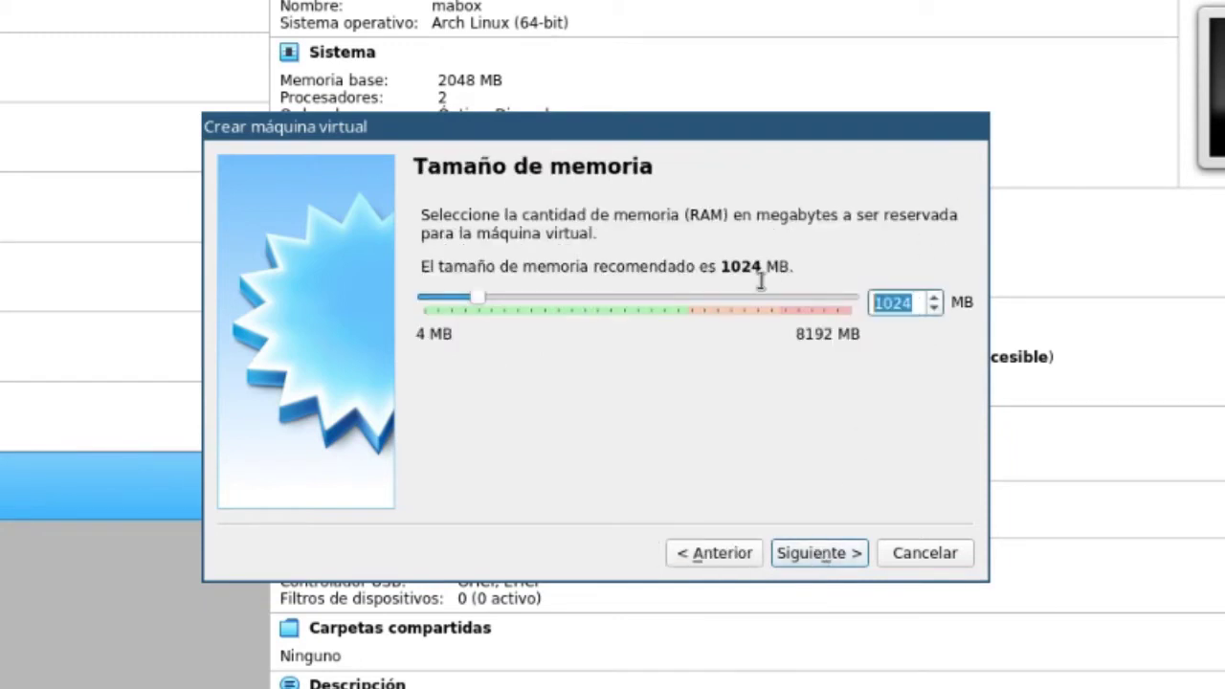
{"action": "type", "text": "2048"}
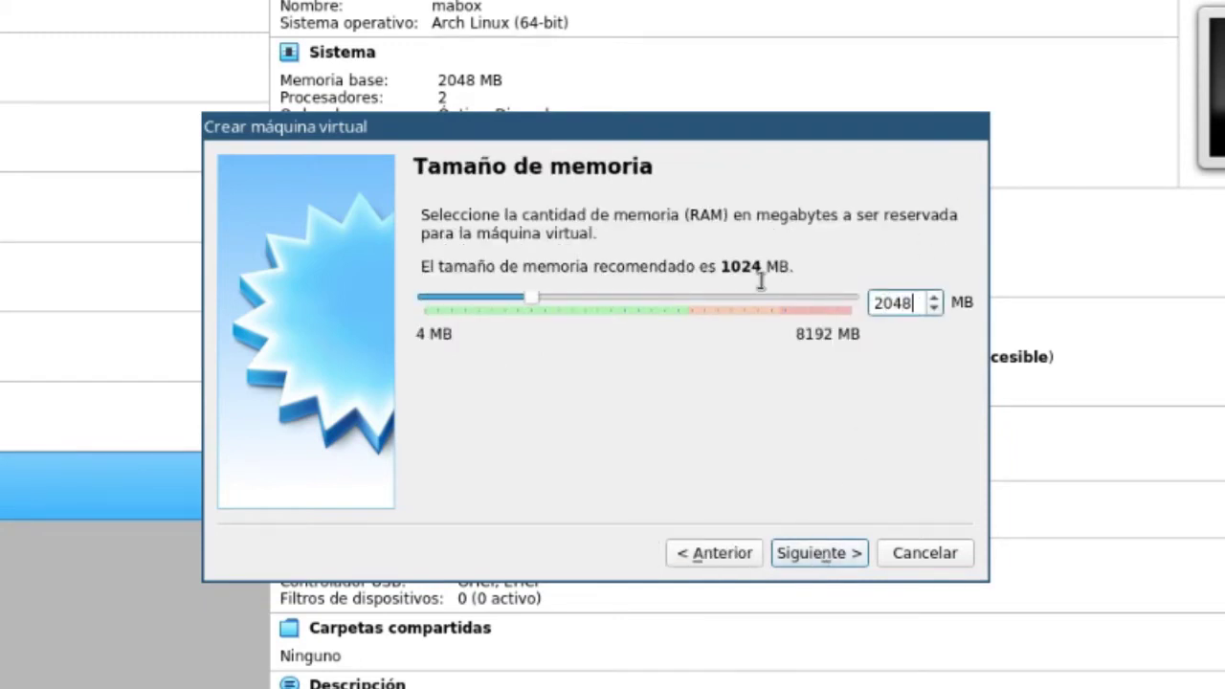
{"action": "left_click", "coordinate": [803, 553]}
Step: Give it a new dynamically allocated 30 GB VDI disk and create the machine
{"action": "left_click", "coordinate": [816, 555]}
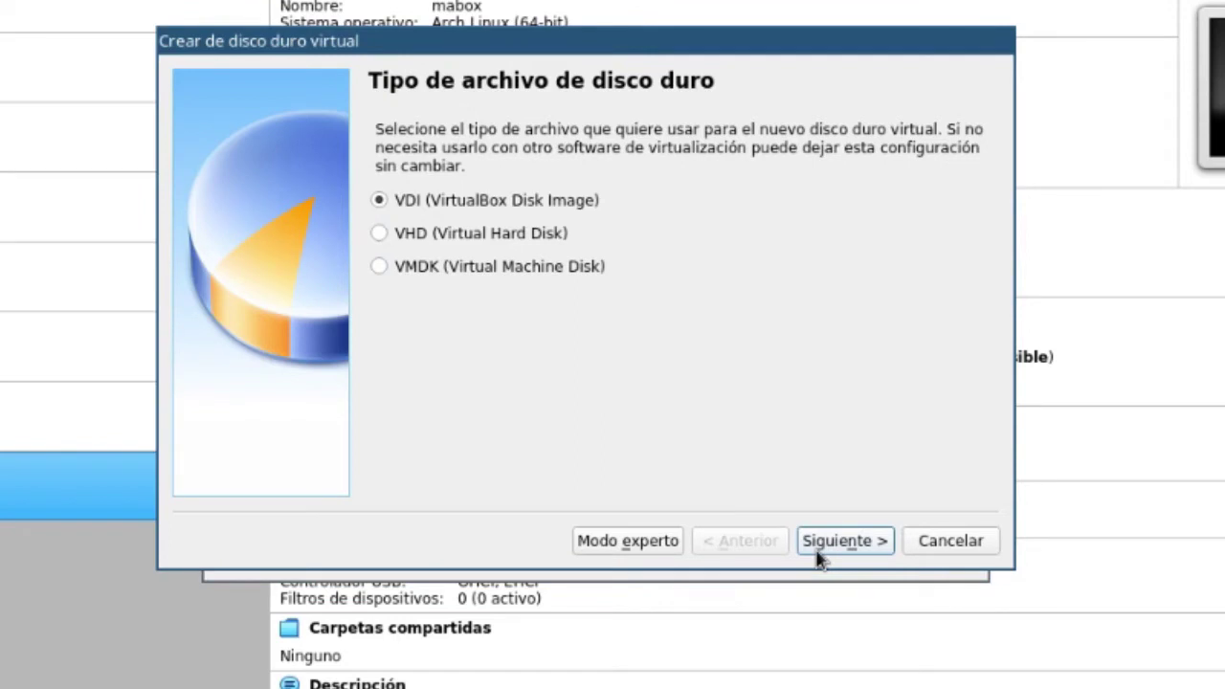
{"action": "left_click", "coordinate": [832, 541]}
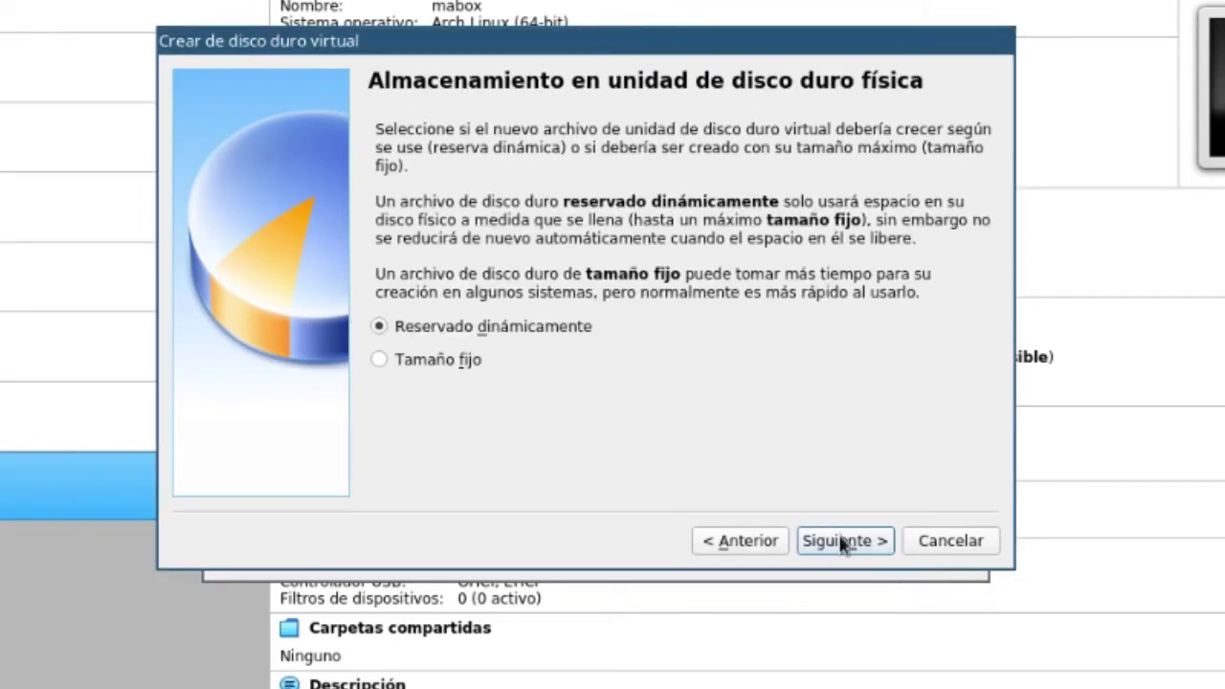
{"action": "left_click", "coordinate": [842, 541]}
{"action": "left_click", "coordinate": [916, 304]}
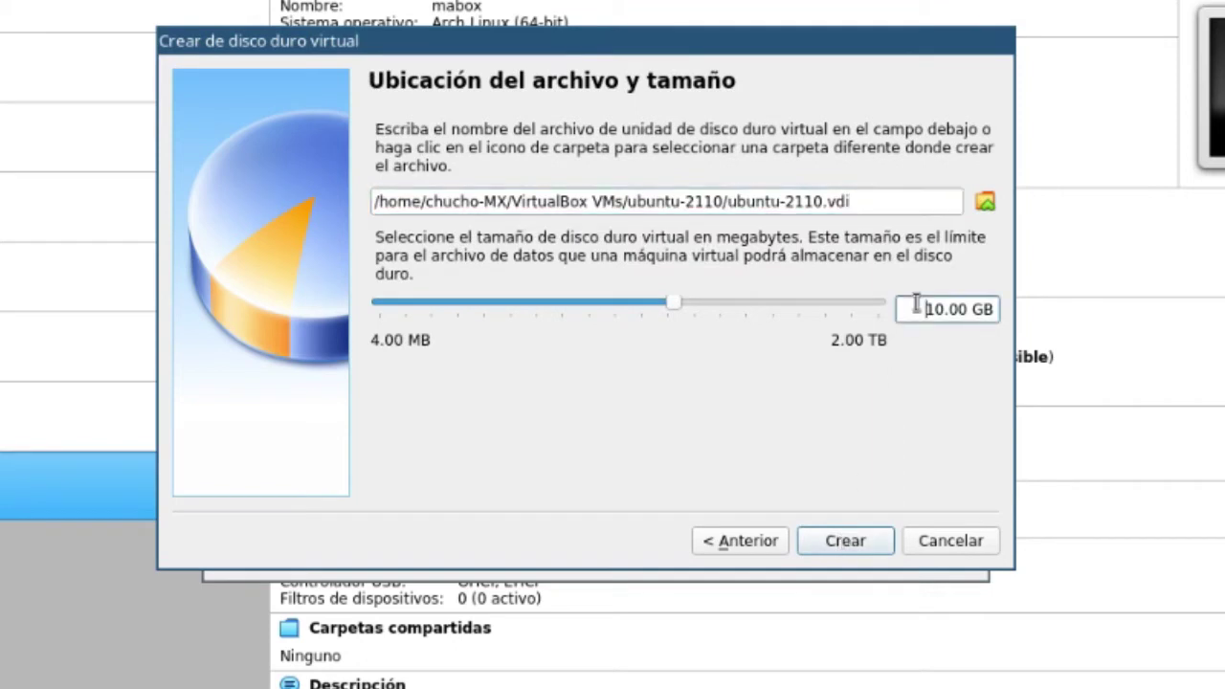
{"action": "key", "text": "Delete"}
{"action": "type", "text": "3"}
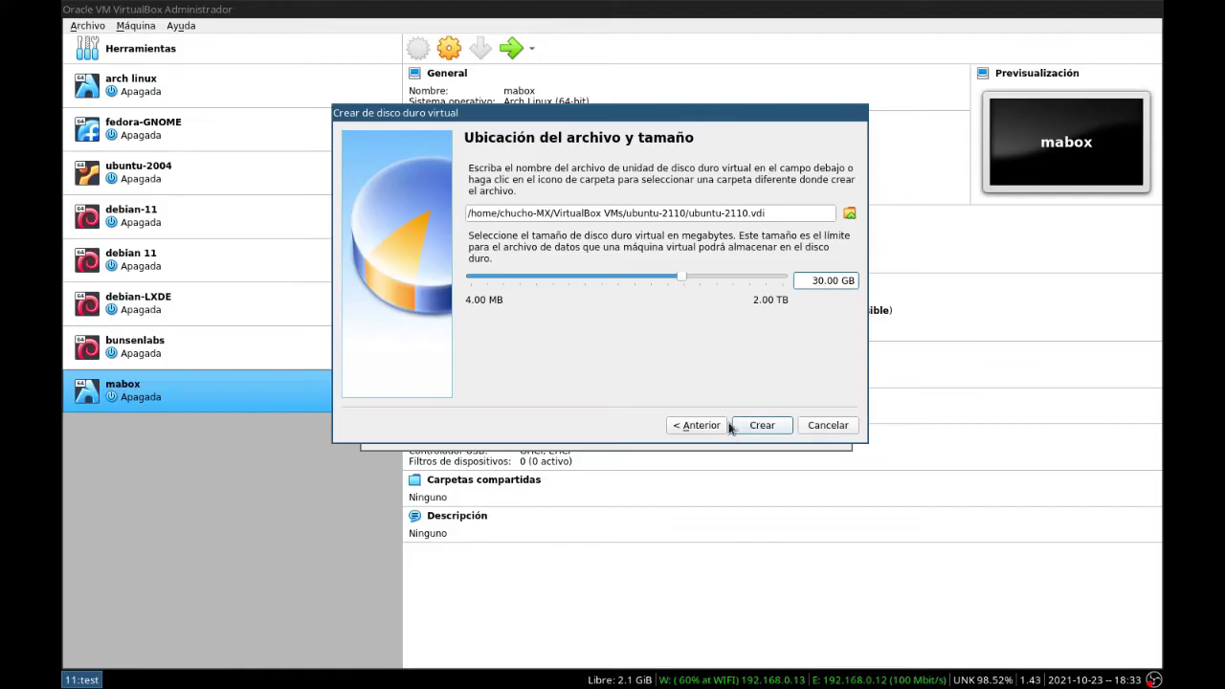
{"action": "left_click", "coordinate": [831, 548]}
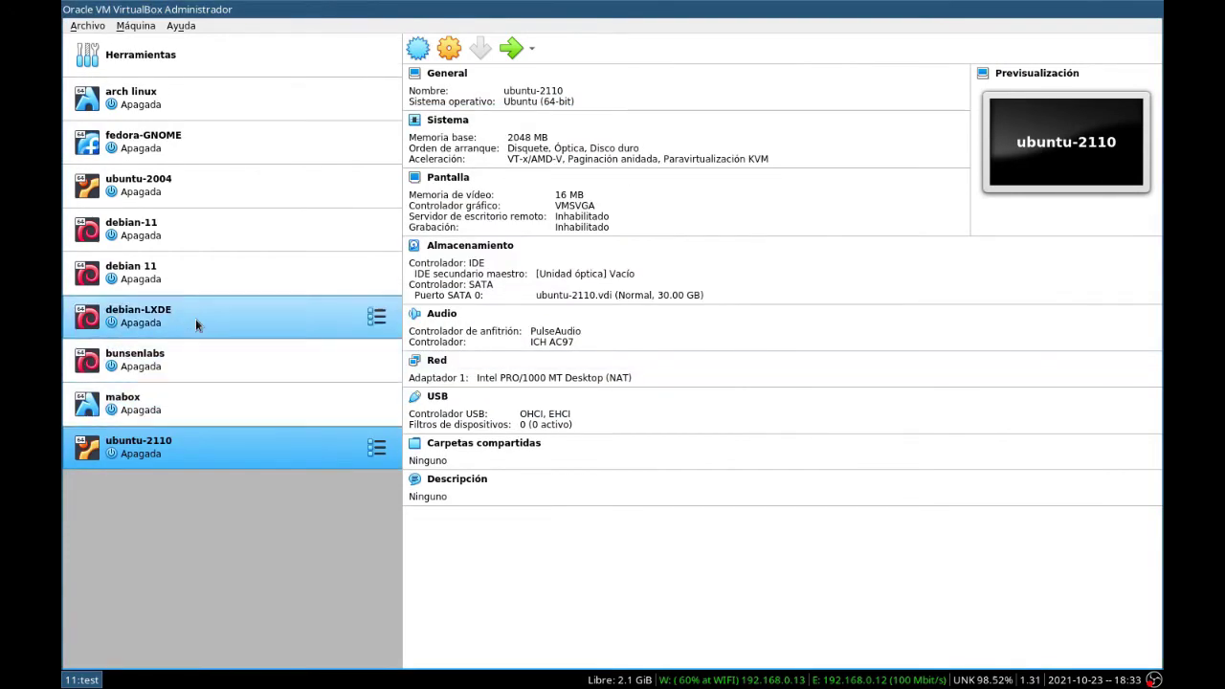
Step: In System settings enable EFI, drop floppy from the boot order, and set 2 processors
{"action": "left_click", "coordinate": [450, 50]}
{"action": "left_click_drag", "start_coordinate": [445, 328], "coordinate": [692, 150]}
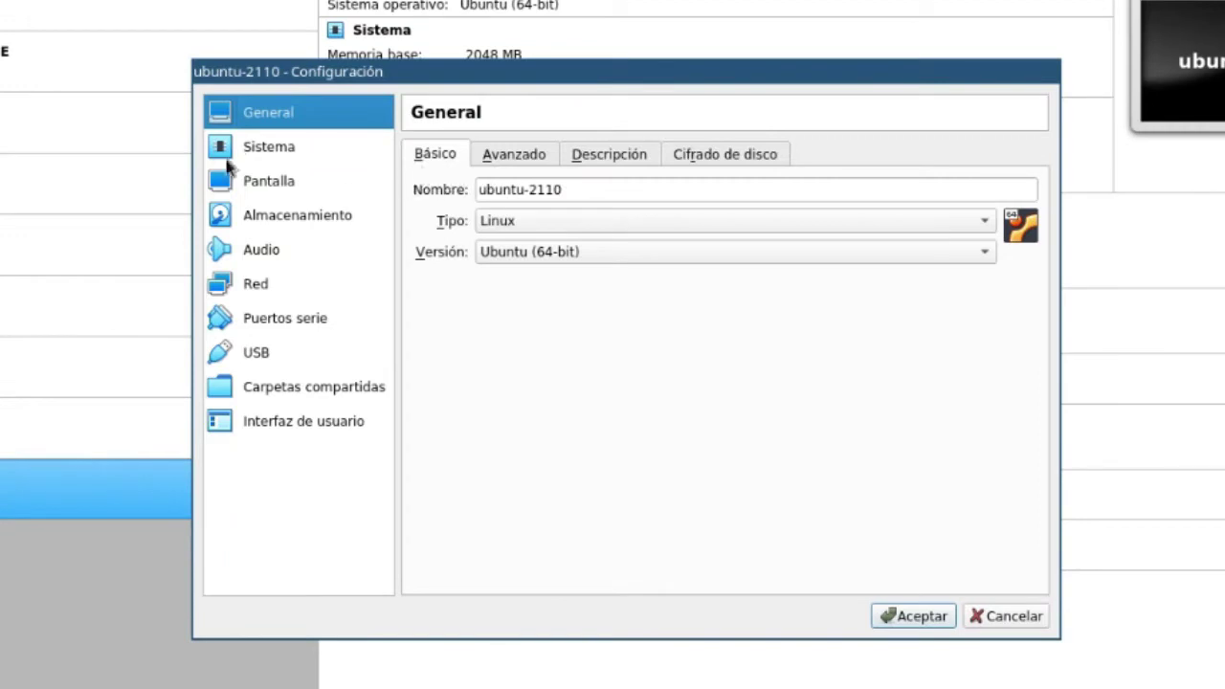
{"action": "left_click", "coordinate": [254, 150]}
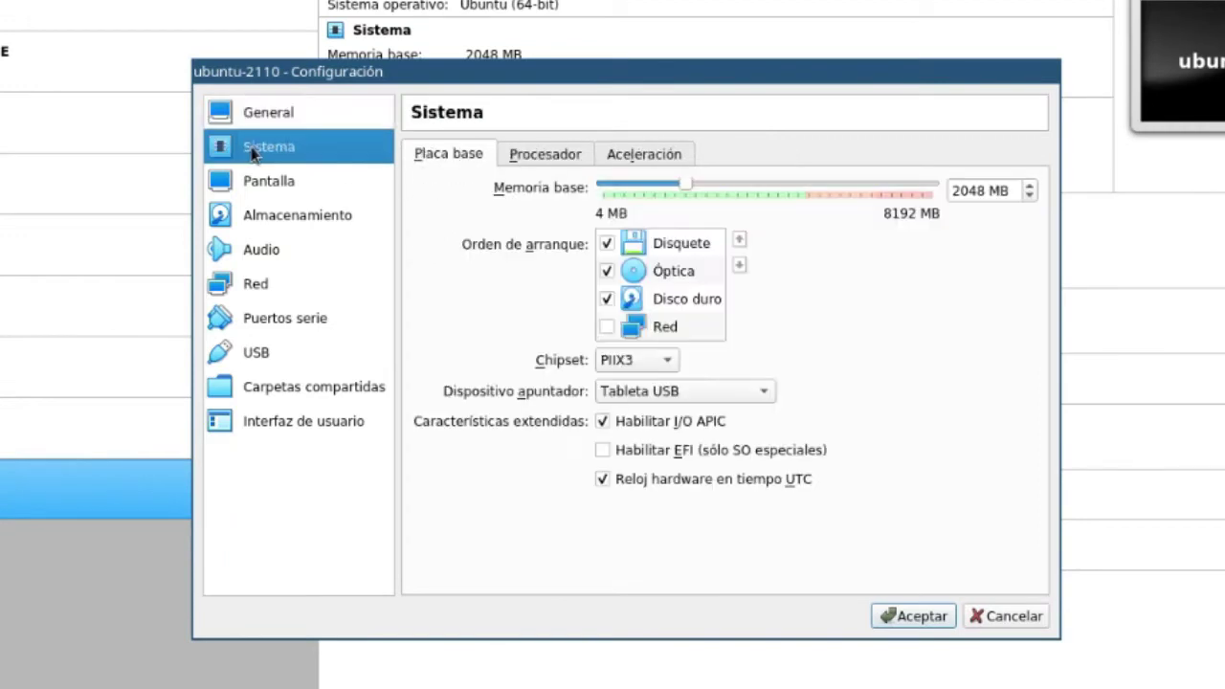
{"action": "left_click", "coordinate": [602, 449]}
{"action": "left_click", "coordinate": [606, 244]}
{"action": "left_click", "coordinate": [544, 156]}
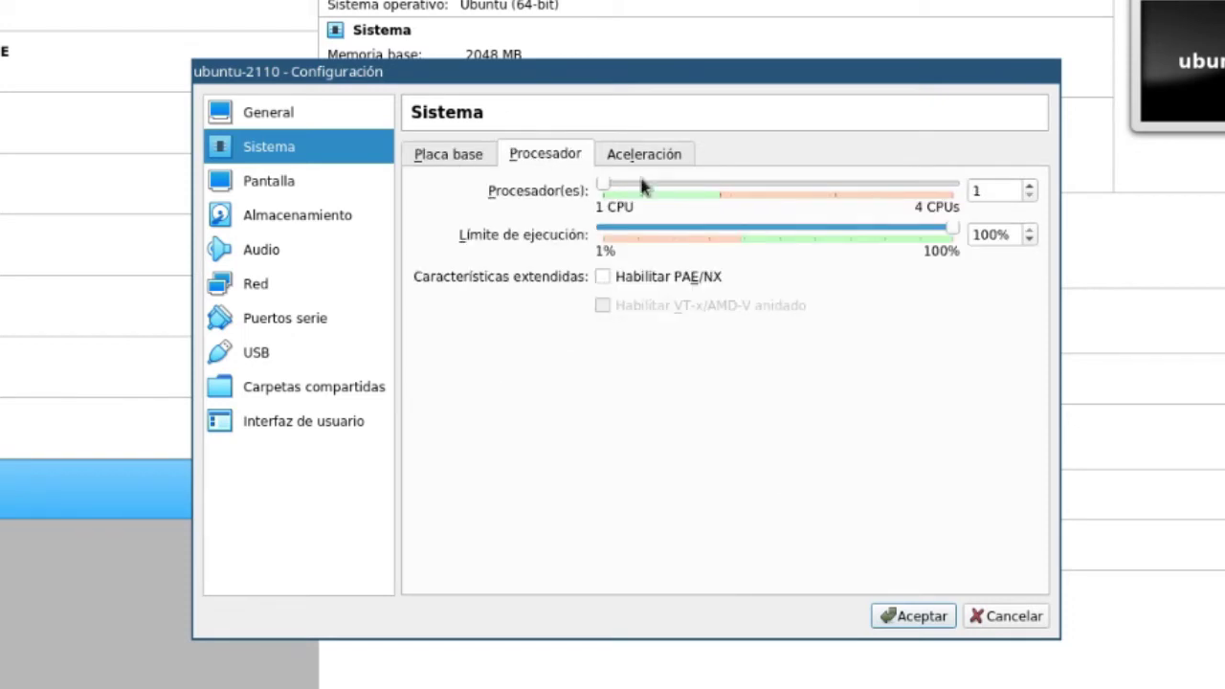
{"action": "left_click", "coordinate": [1028, 186]}
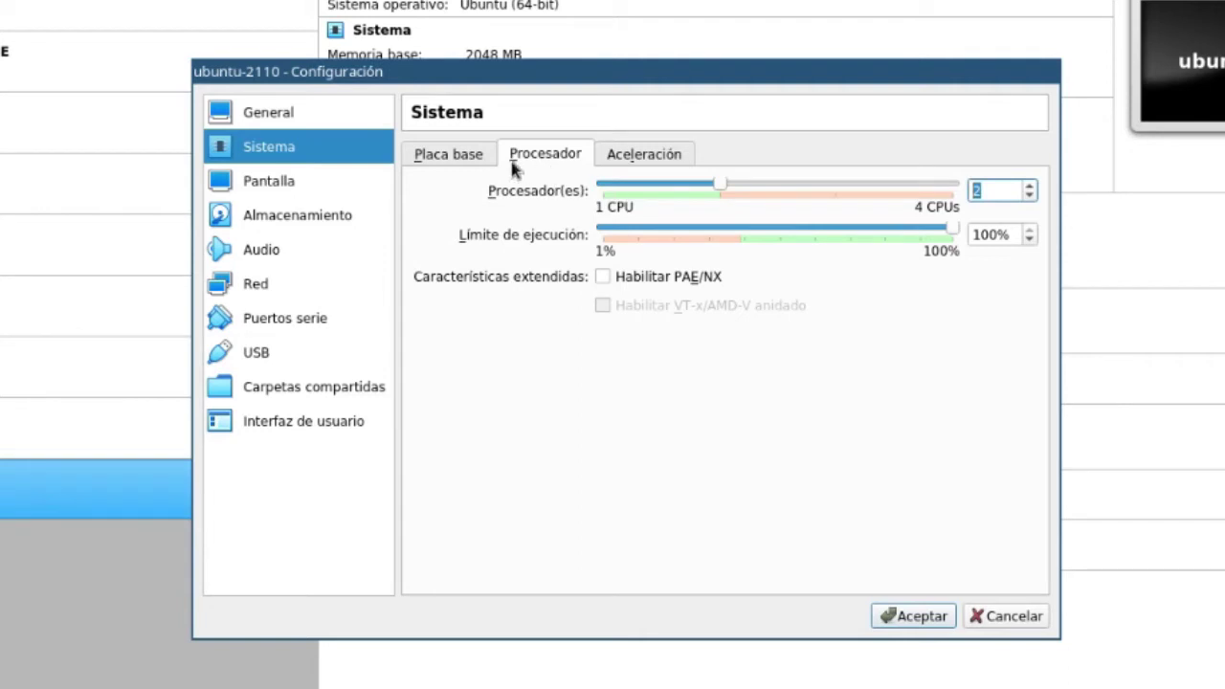
Step: Raise video memory to 128 MB and save the settings
{"action": "left_click", "coordinate": [272, 182]}
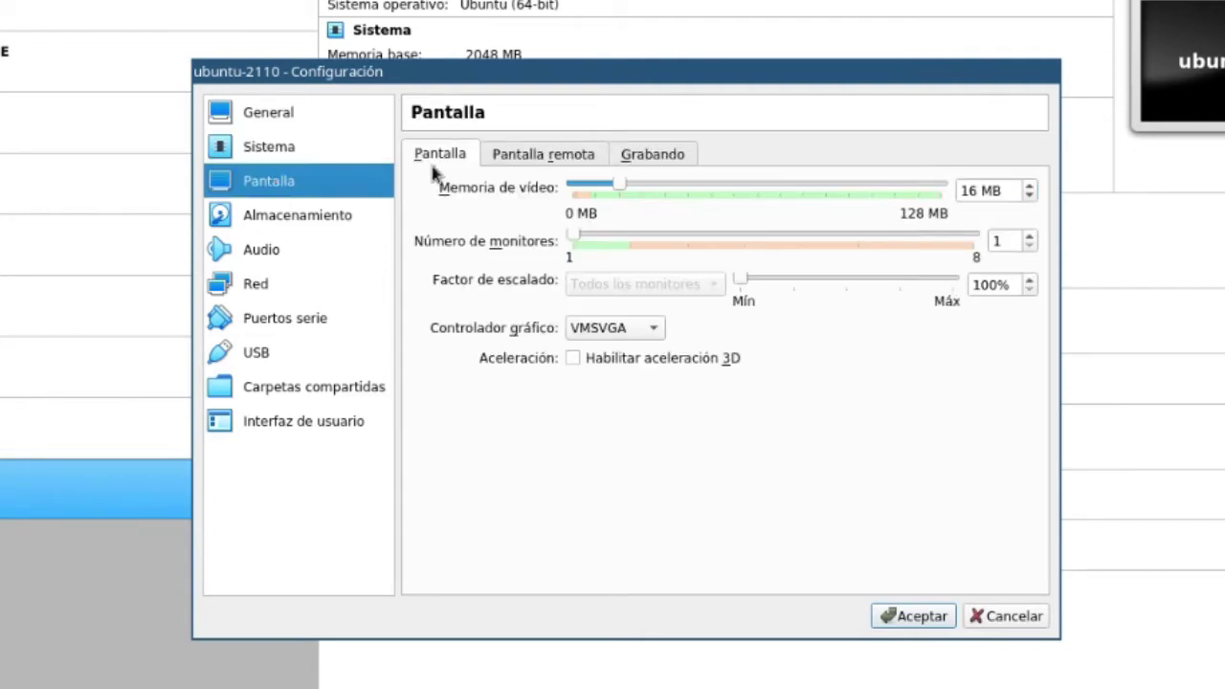
{"action": "left_click_drag", "start_coordinate": [617, 189], "coordinate": [959, 182]}
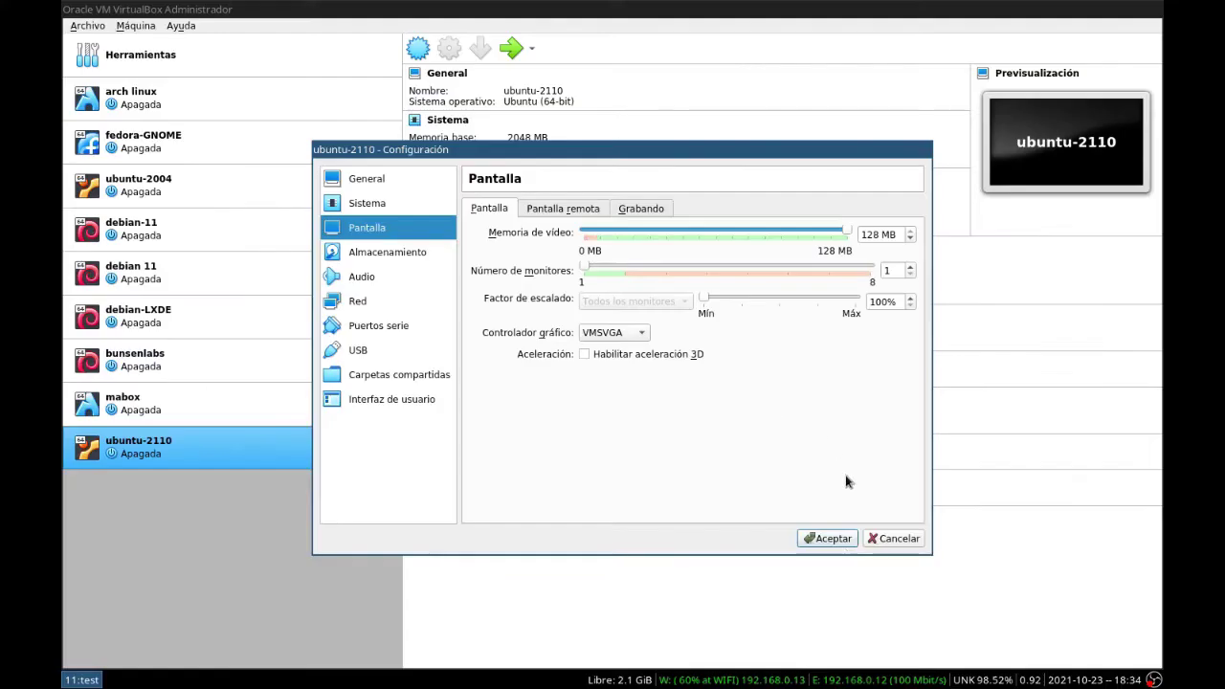
{"action": "left_click", "coordinate": [828, 539]}
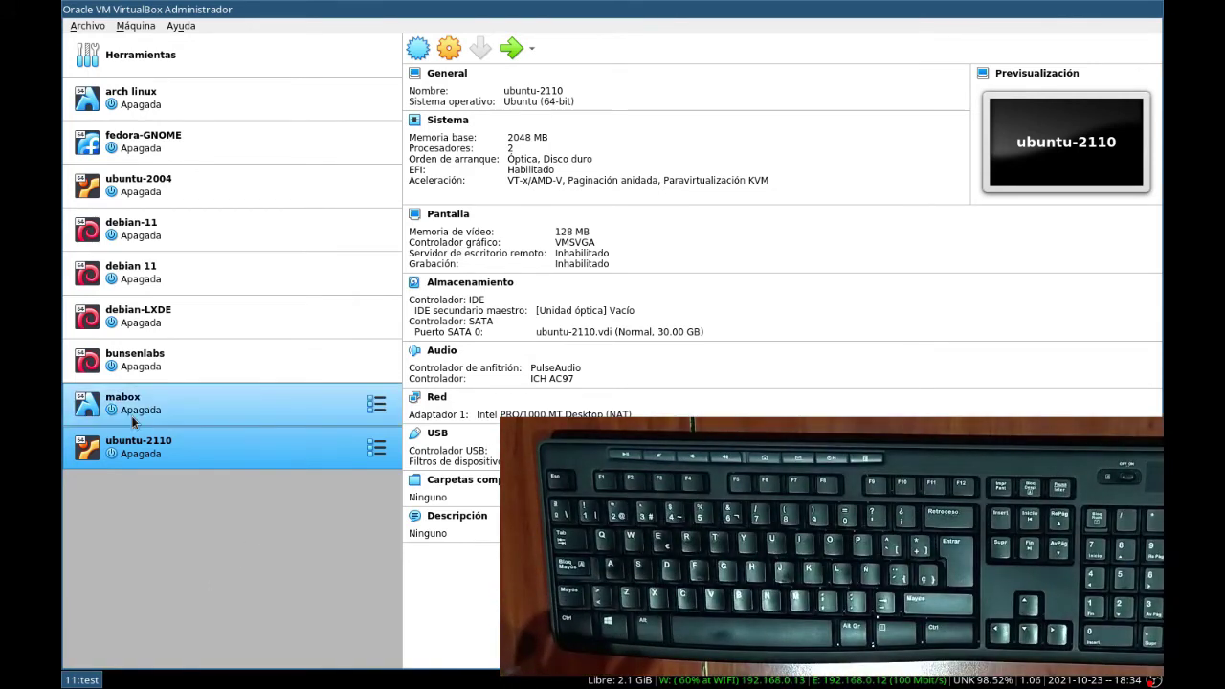
Step: Start ubuntu-2110 with ubuntu-21.10-desktop-amd64.iso as its startup disc
{"action": "double_click", "coordinate": [145, 459]}
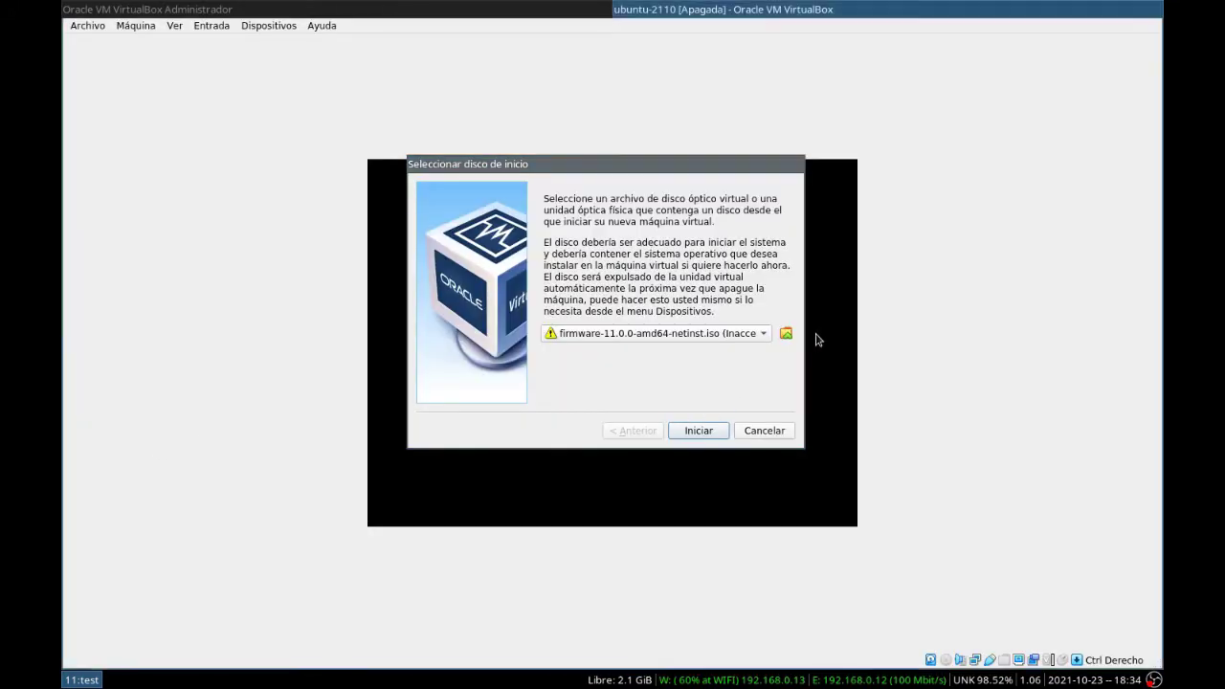
{"action": "left_click", "coordinate": [784, 335]}
{"action": "left_click", "coordinate": [450, 237]}
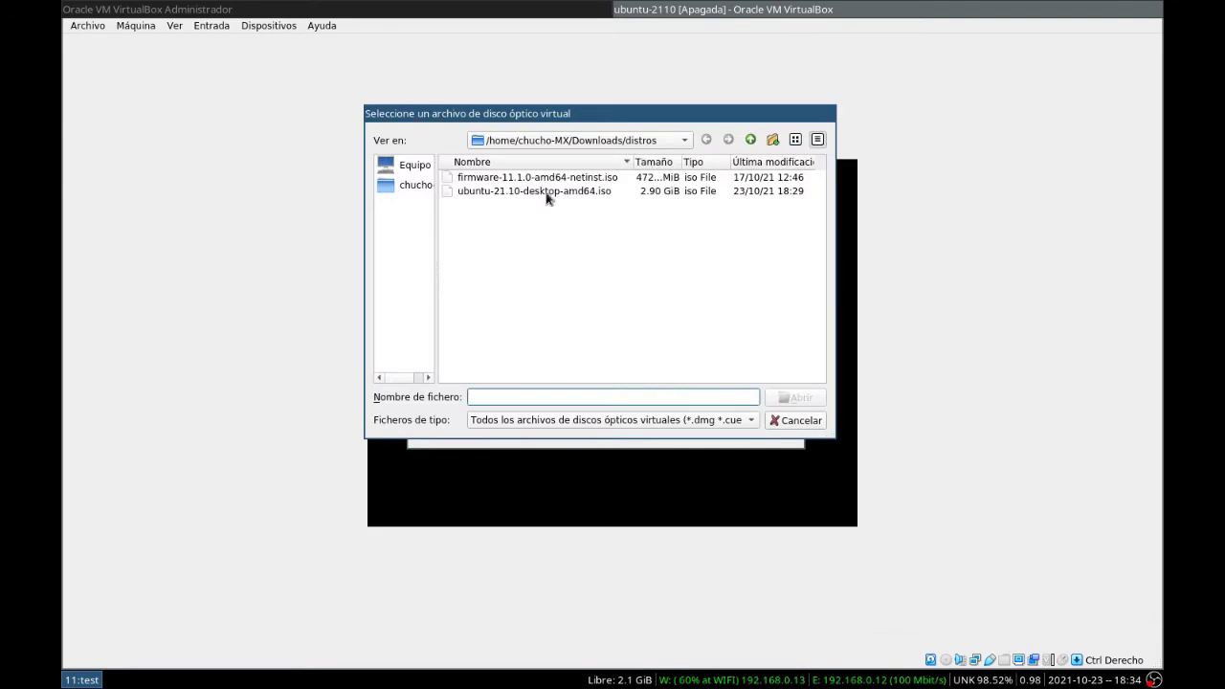
{"action": "left_click", "coordinate": [509, 192]}
{"action": "left_click", "coordinate": [821, 398]}
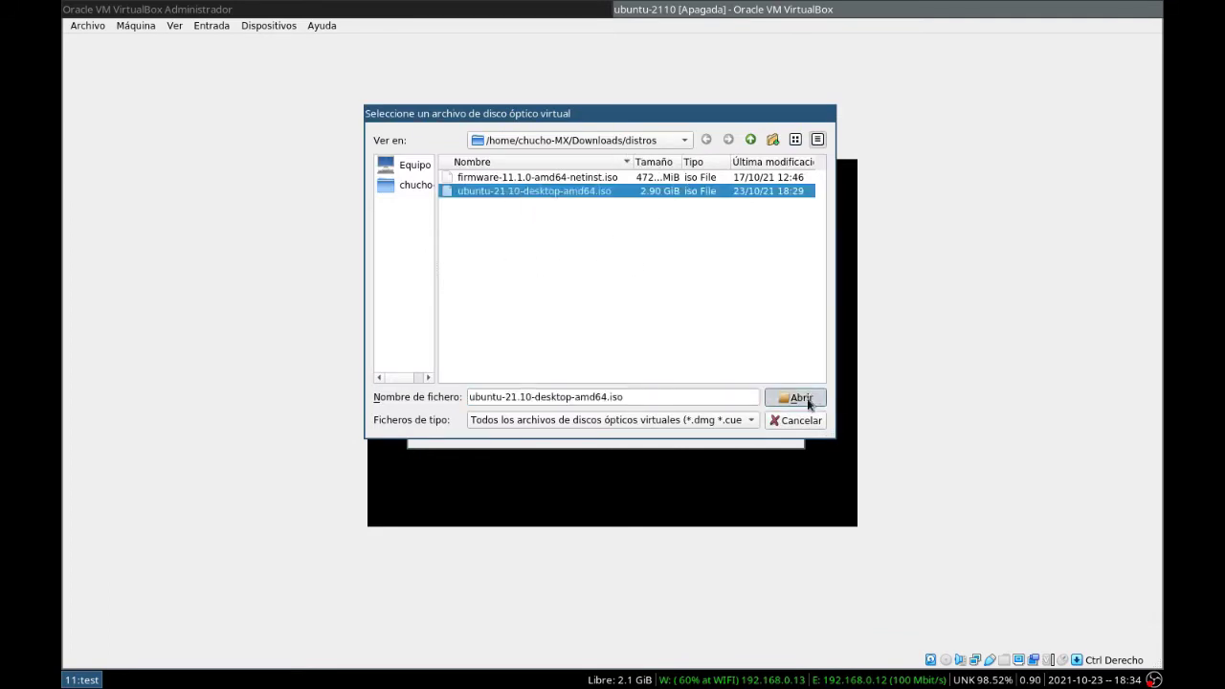
{"action": "left_click", "coordinate": [603, 409]}
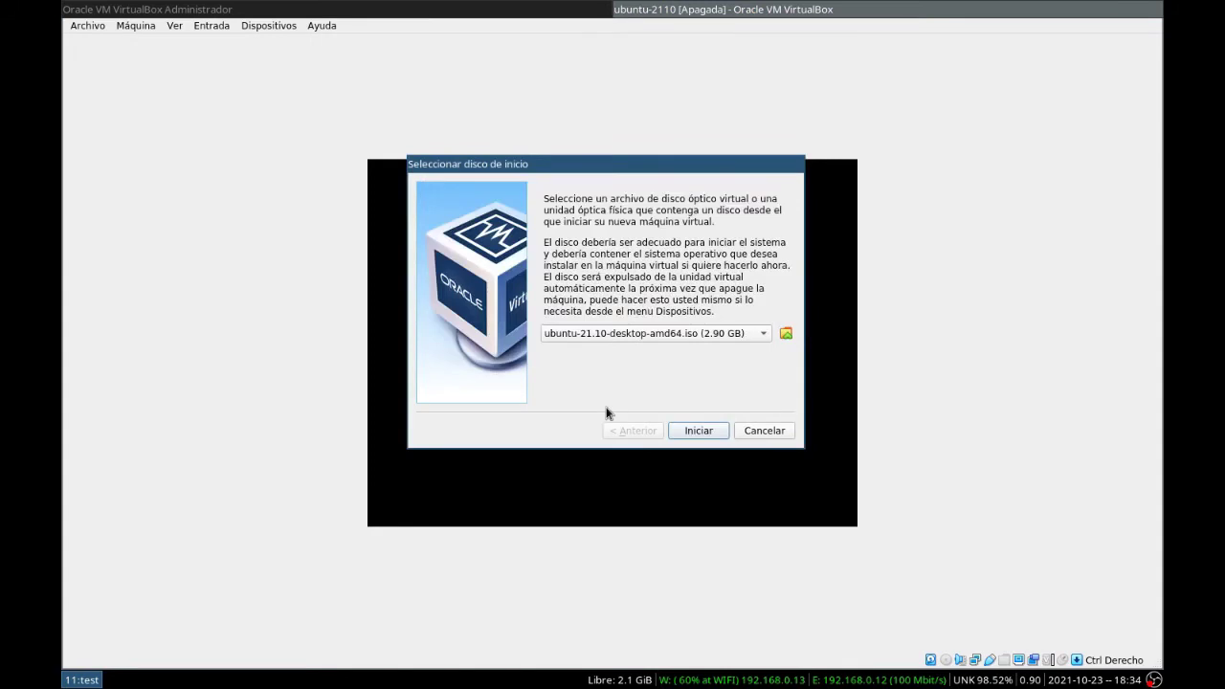
{"action": "left_click", "coordinate": [698, 430]}
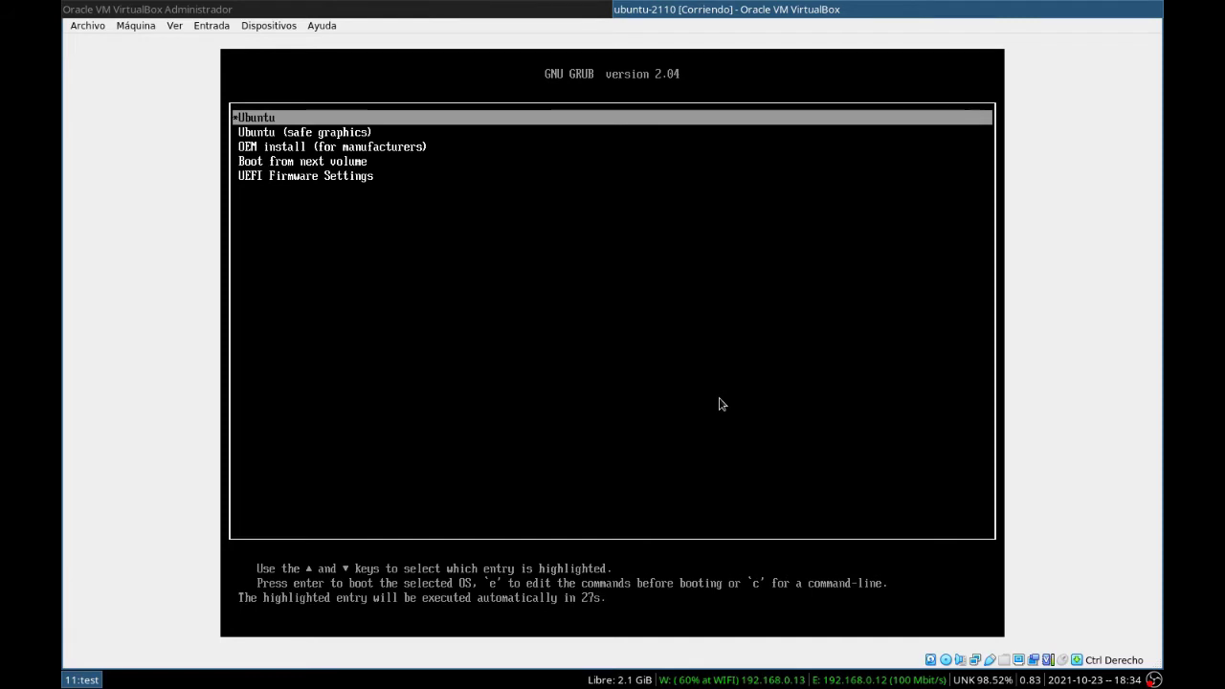
Step: Boot the default GRUB entry, pick Español, and choose Probar Ubuntu
{"action": "key", "text": "Return"}
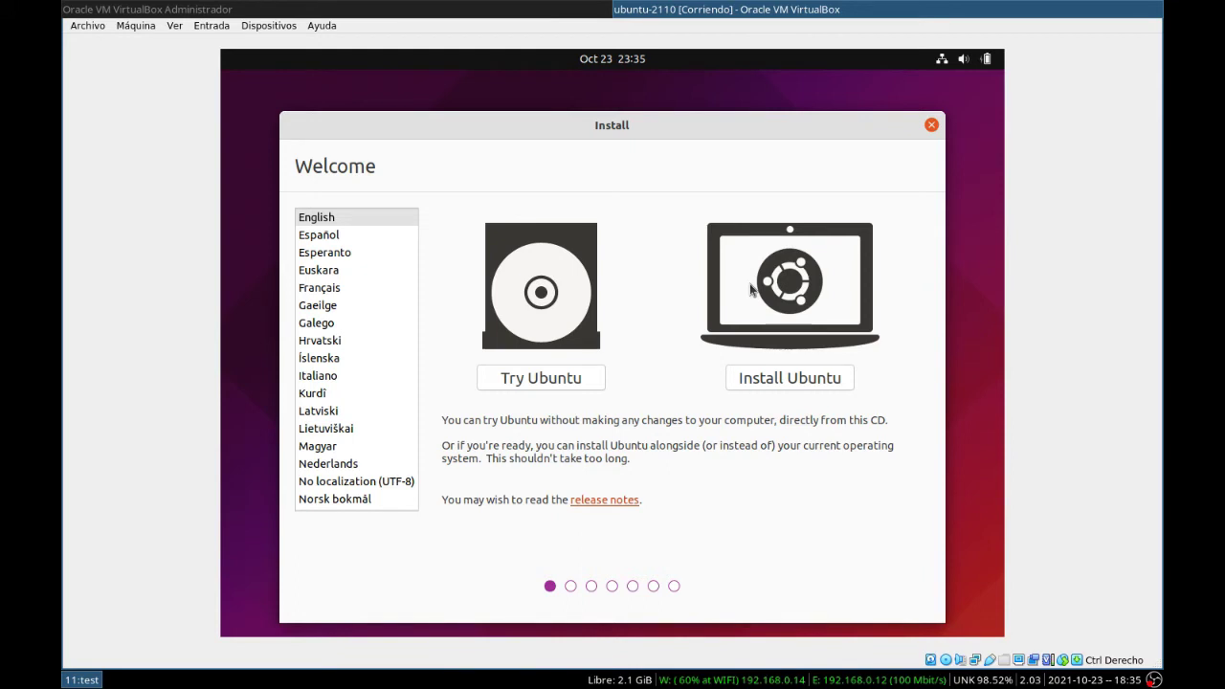
{"action": "left_click", "coordinate": [311, 238]}
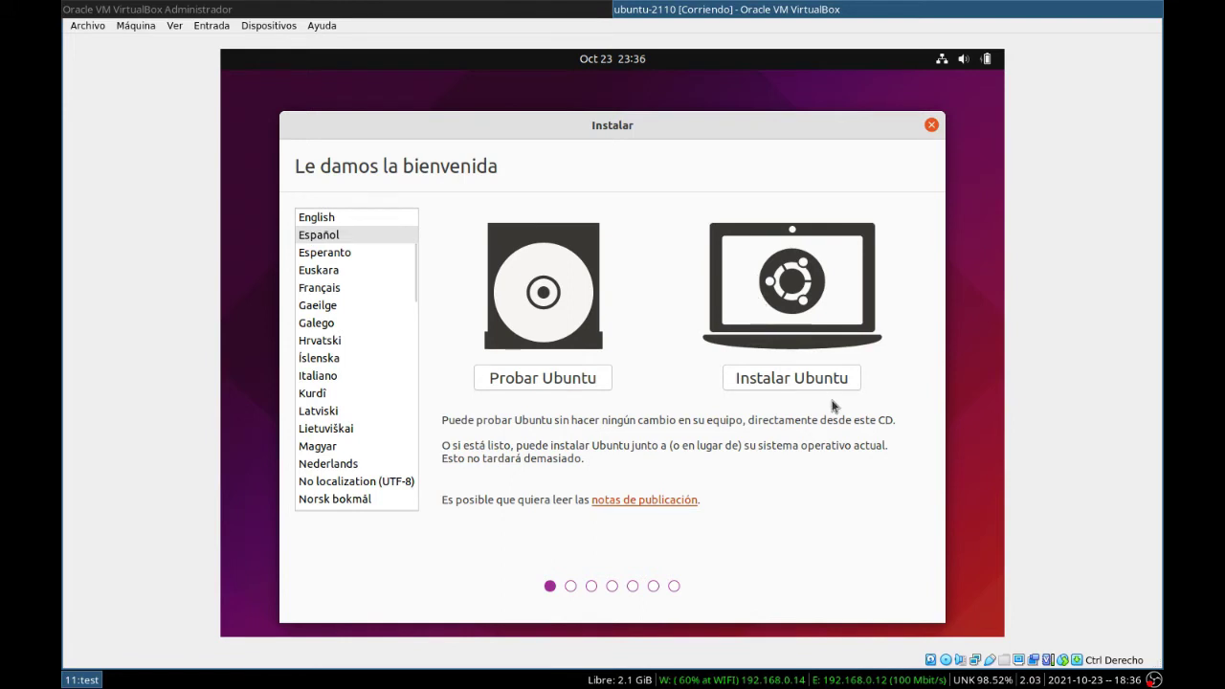
{"action": "left_click", "coordinate": [527, 382]}
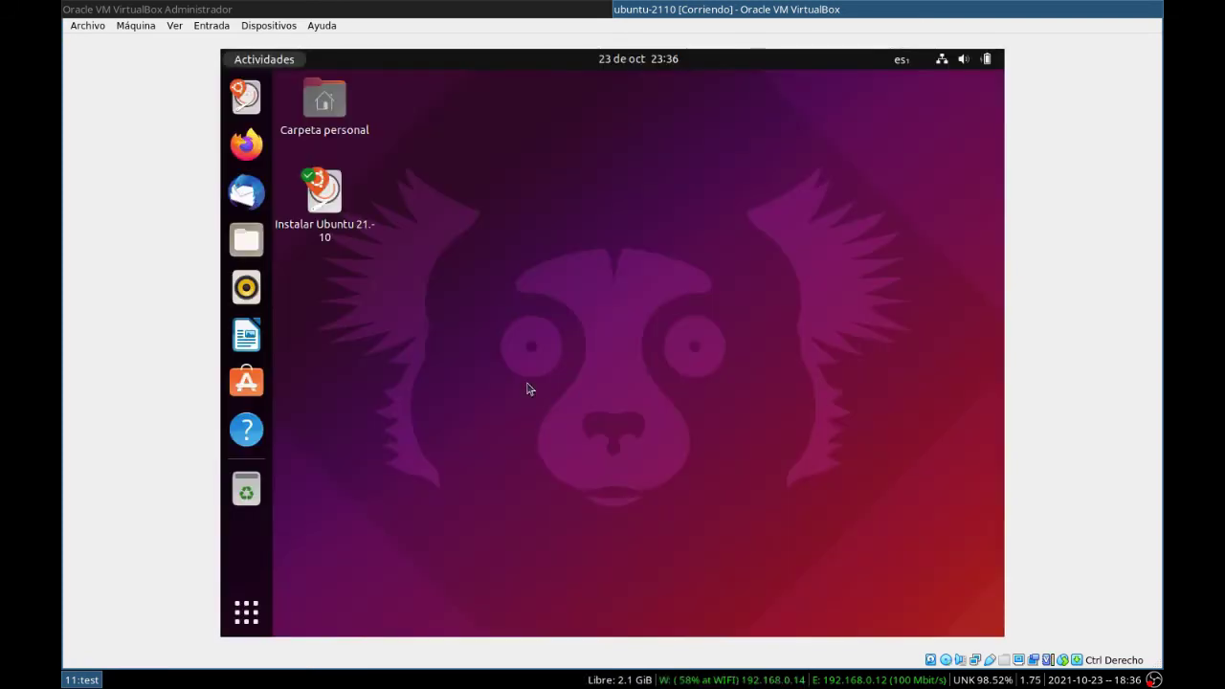
Step: Set the live session's display resolution to 1360×768 from the desktop display settings
{"action": "right_click", "coordinate": [951, 101]}
{"action": "left_click", "coordinate": [848, 204]}
{"action": "left_click", "coordinate": [885, 215]}
{"action": "left_click", "coordinate": [918, 505]}
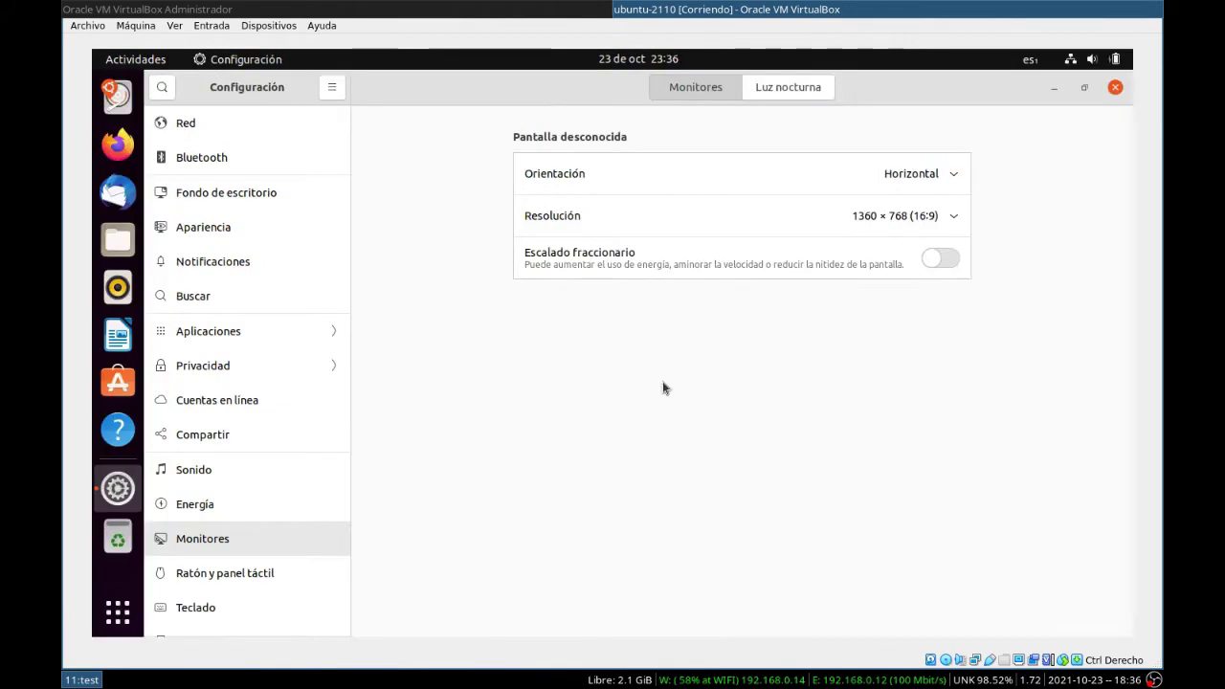
Step: Show the full applications list and scroll through it
{"action": "left_click", "coordinate": [117, 615]}
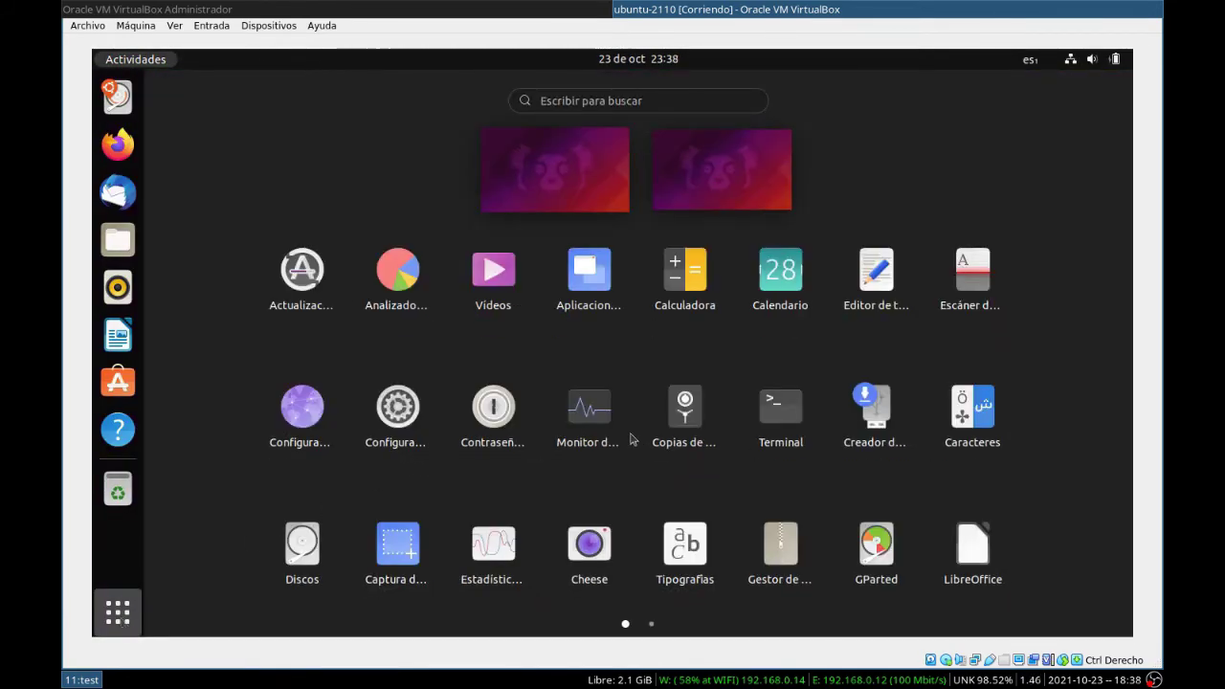
{"action": "scroll", "coordinate": [642, 411], "scroll_direction": "down", "scroll_amount": 1}
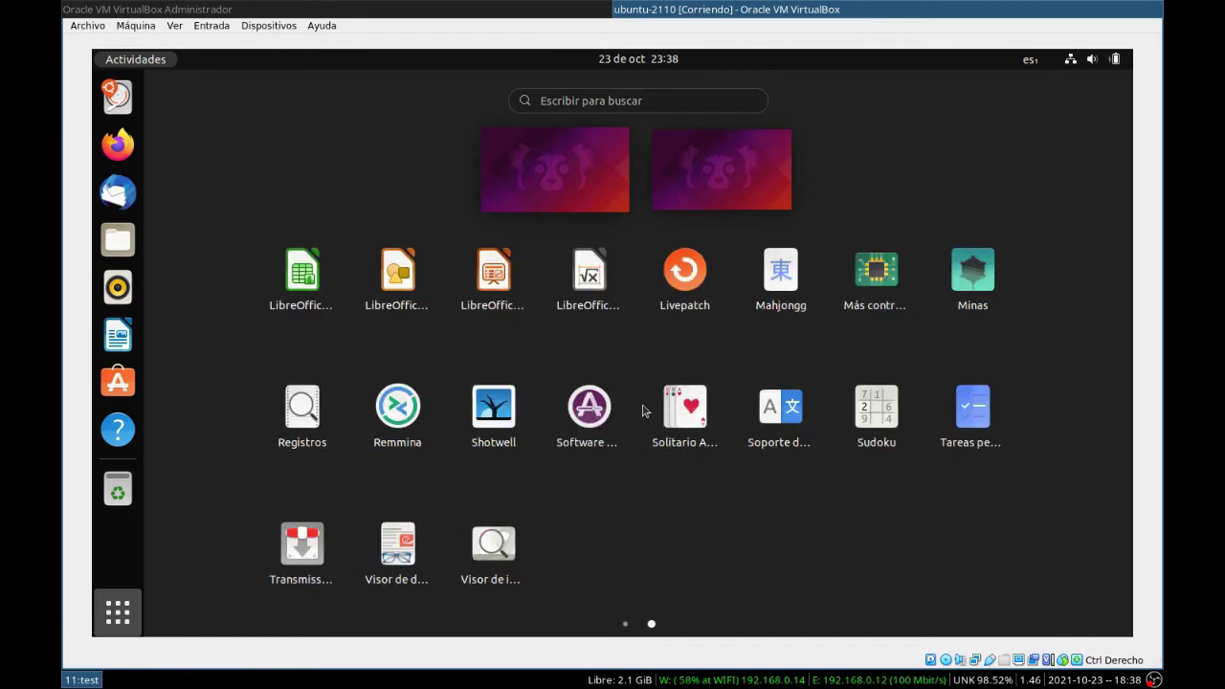
{"action": "scroll", "coordinate": [642, 412], "scroll_direction": "up", "scroll_amount": 1}
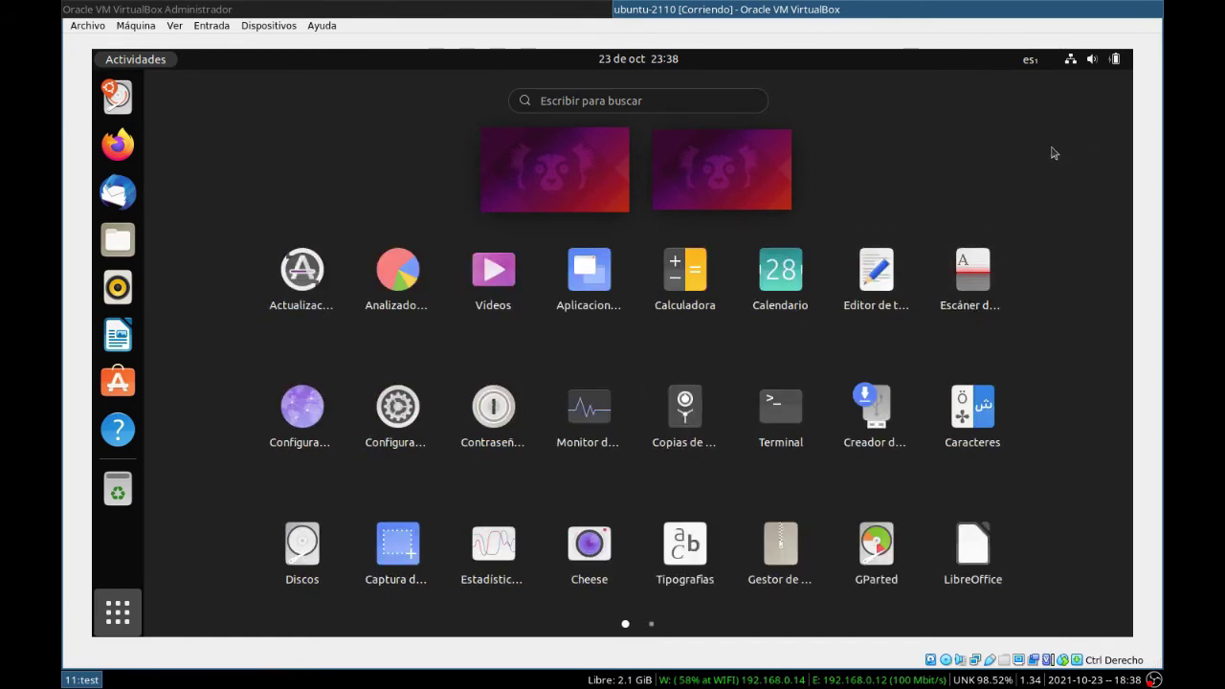
Step: Play Spring from a YouTube 'blender movie' search in Firefox, skip to about 0:41, then close Firefox
{"action": "left_click", "coordinate": [118, 144]}
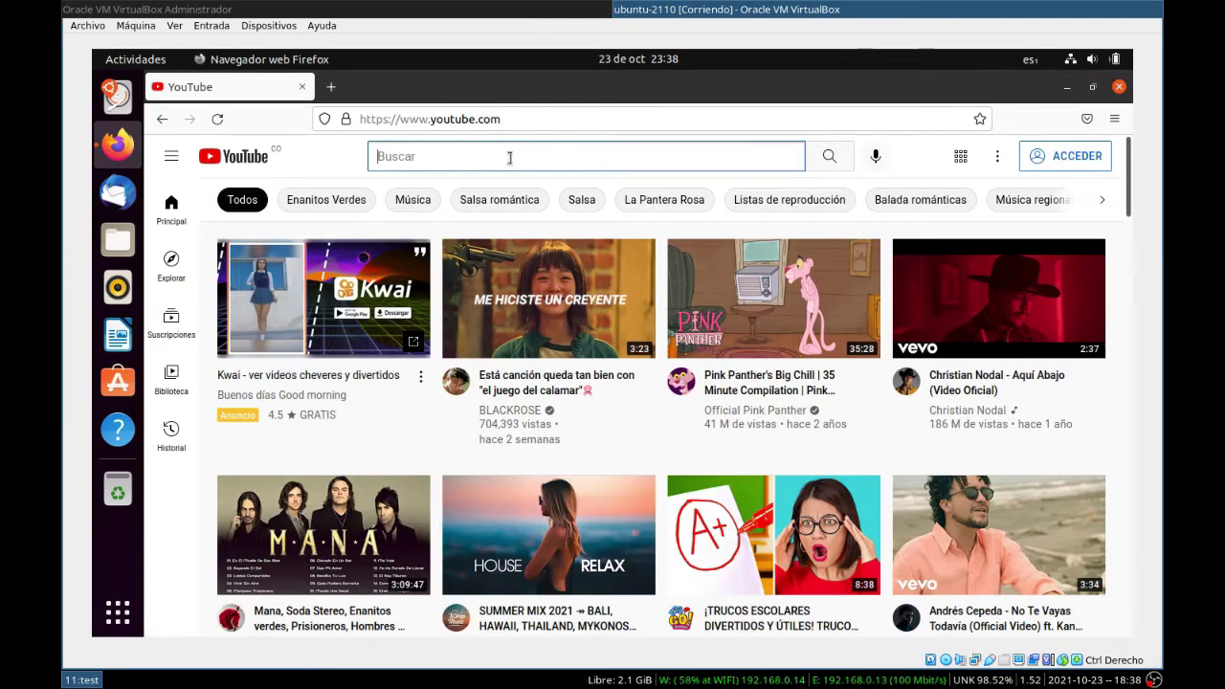
{"action": "left_click", "coordinate": [509, 156]}
{"action": "type", "text": "blender movie"}
{"action": "key", "text": "Return"}
{"action": "left_click", "coordinate": [361, 332]}
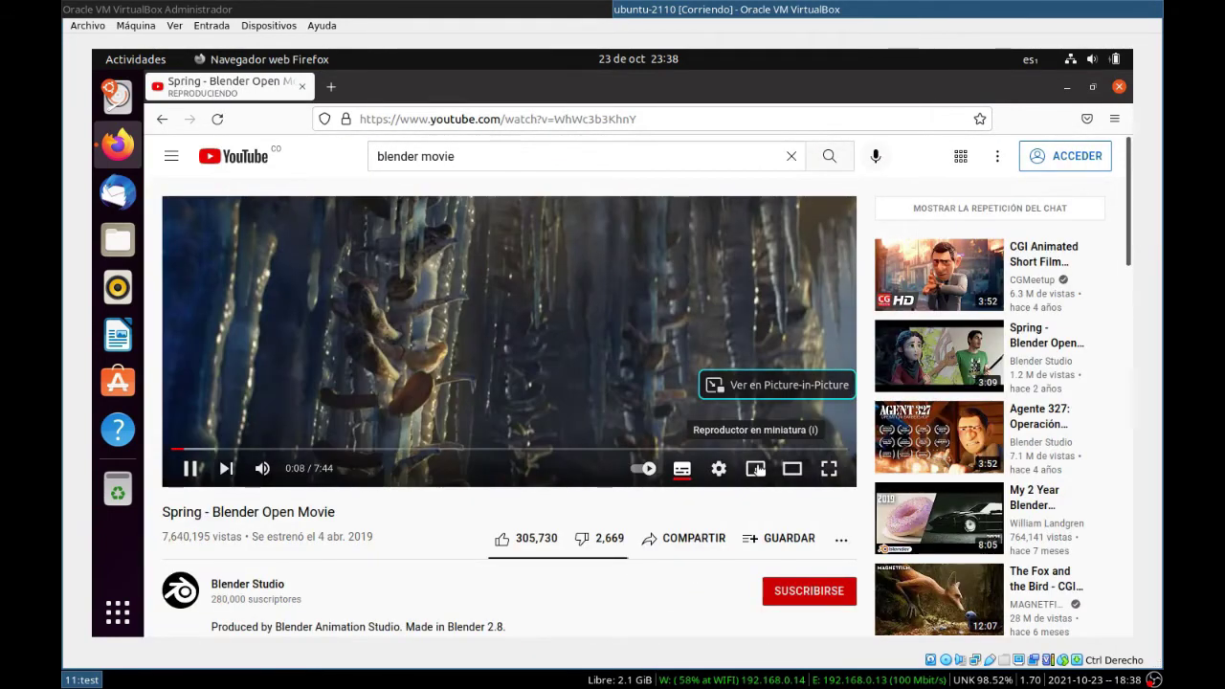
{"action": "left_click", "coordinate": [234, 452]}
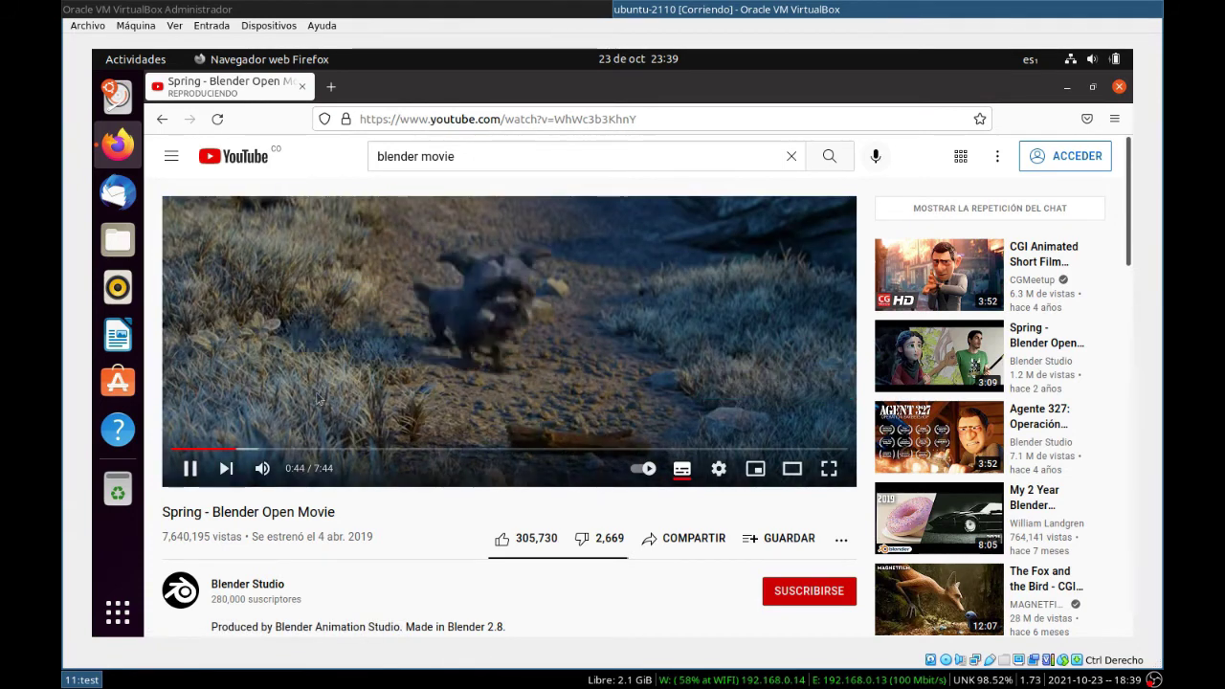
{"action": "left_click", "coordinate": [1119, 86]}
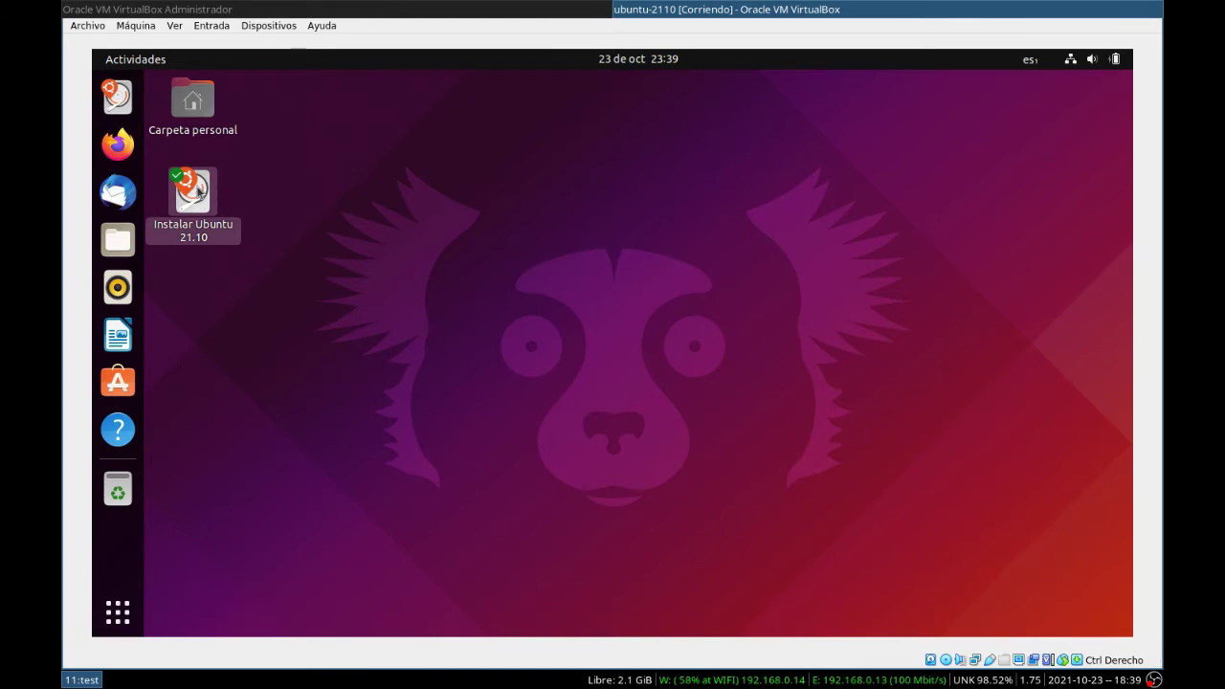
Step: Launch Instalar Ubuntu 21.10 from the desktop and continue with Español
{"action": "left_click", "coordinate": [208, 186]}
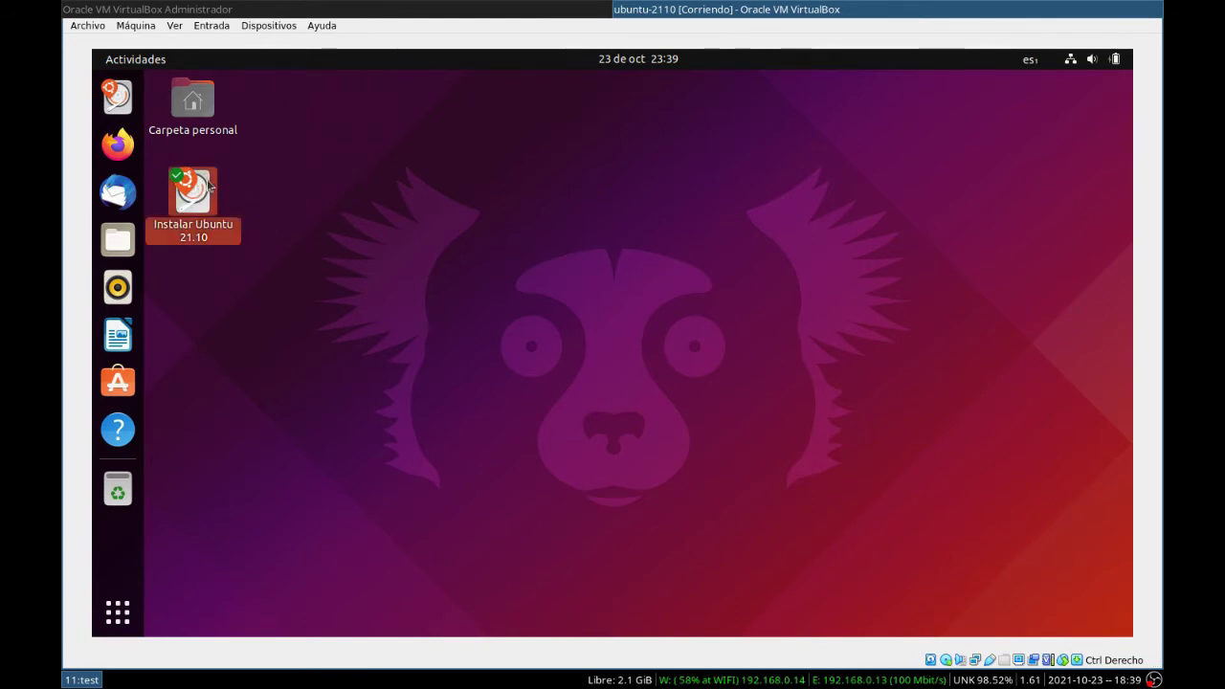
{"action": "double_click", "coordinate": [208, 186]}
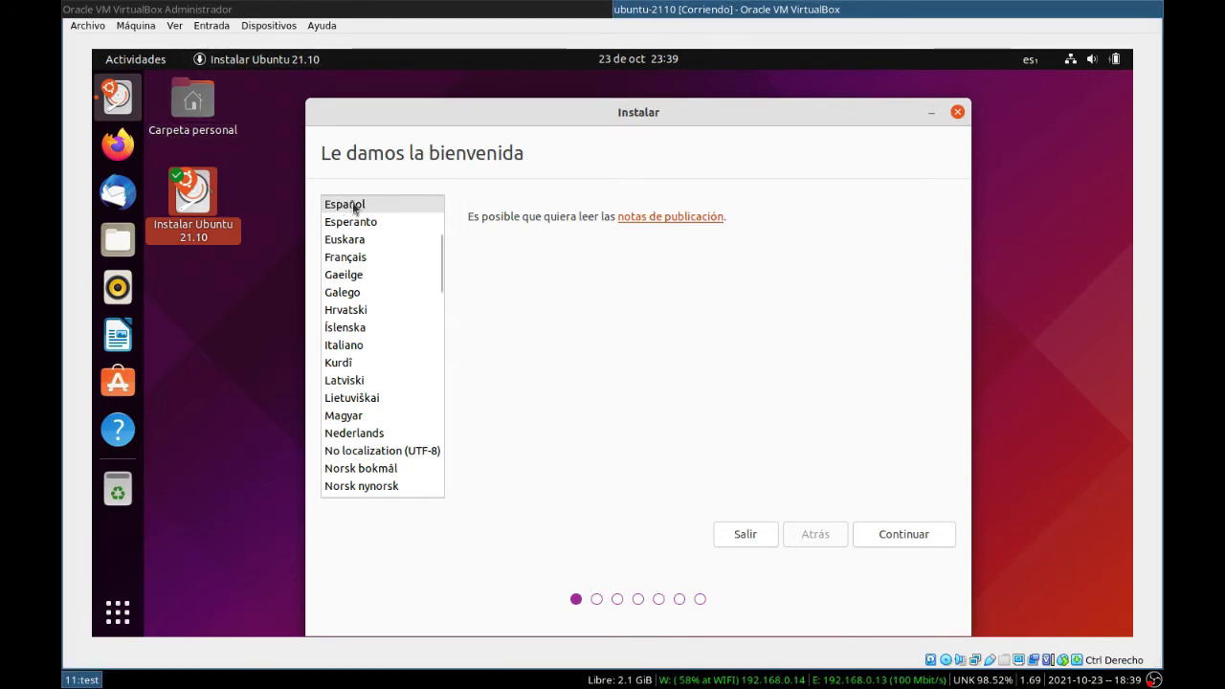
{"action": "left_click", "coordinate": [907, 538]}
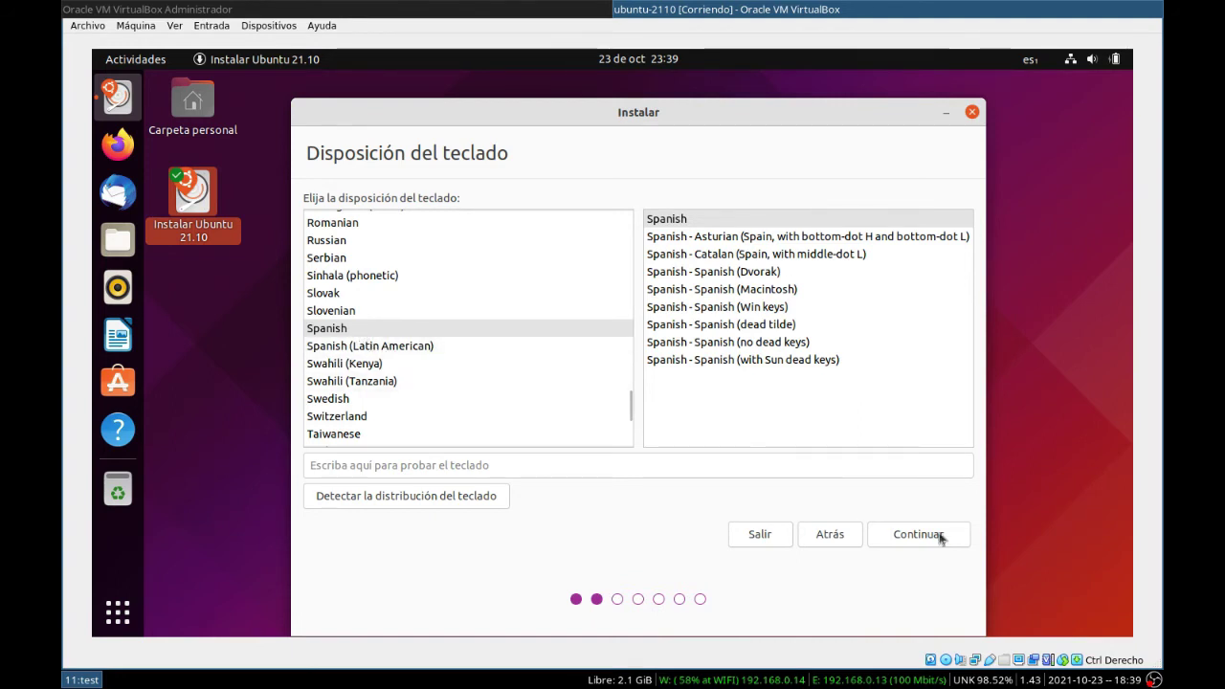
Step: Type test punctuation to verify the Spanish keyboard layout, then continue
{"action": "left_click", "coordinate": [444, 465]}
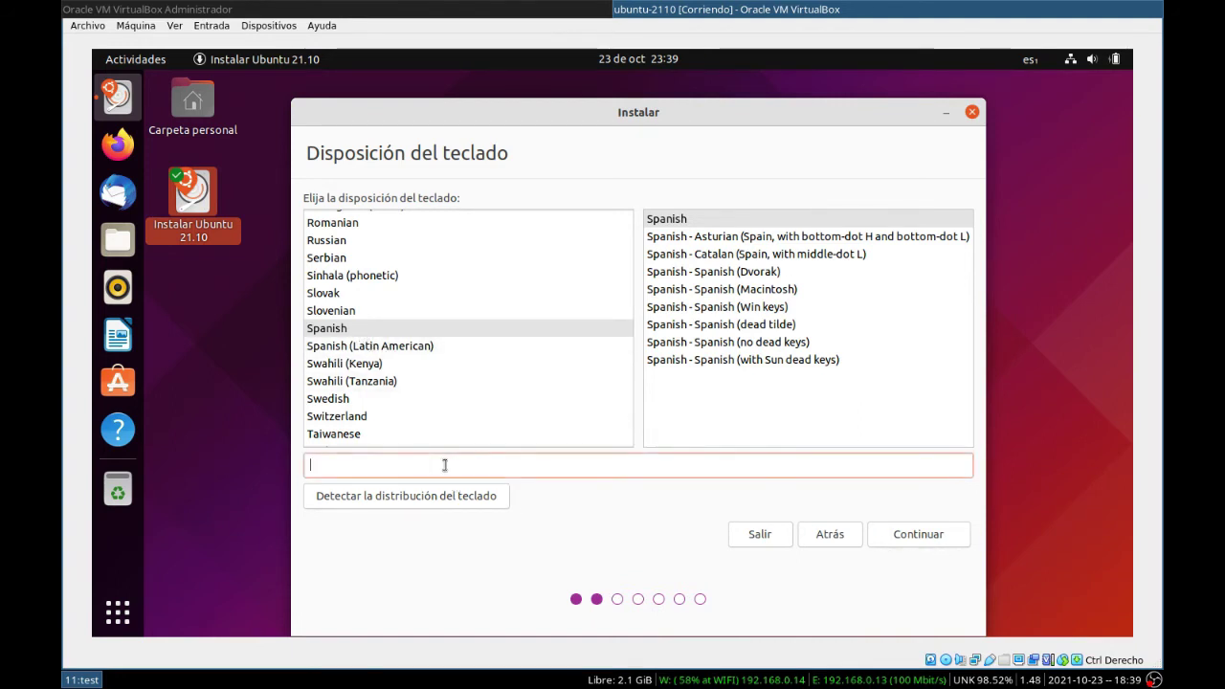
{"action": "type", "text": "`.,.+´¿?"}
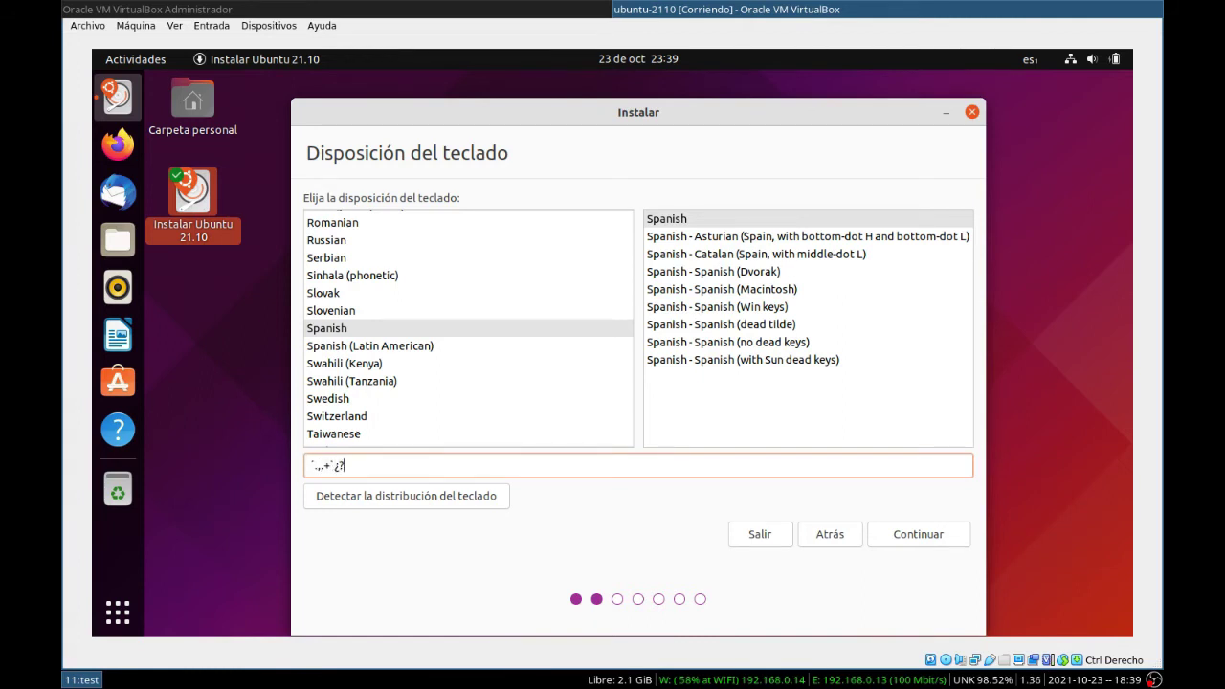
{"action": "type", "text": "-.*^++`"}
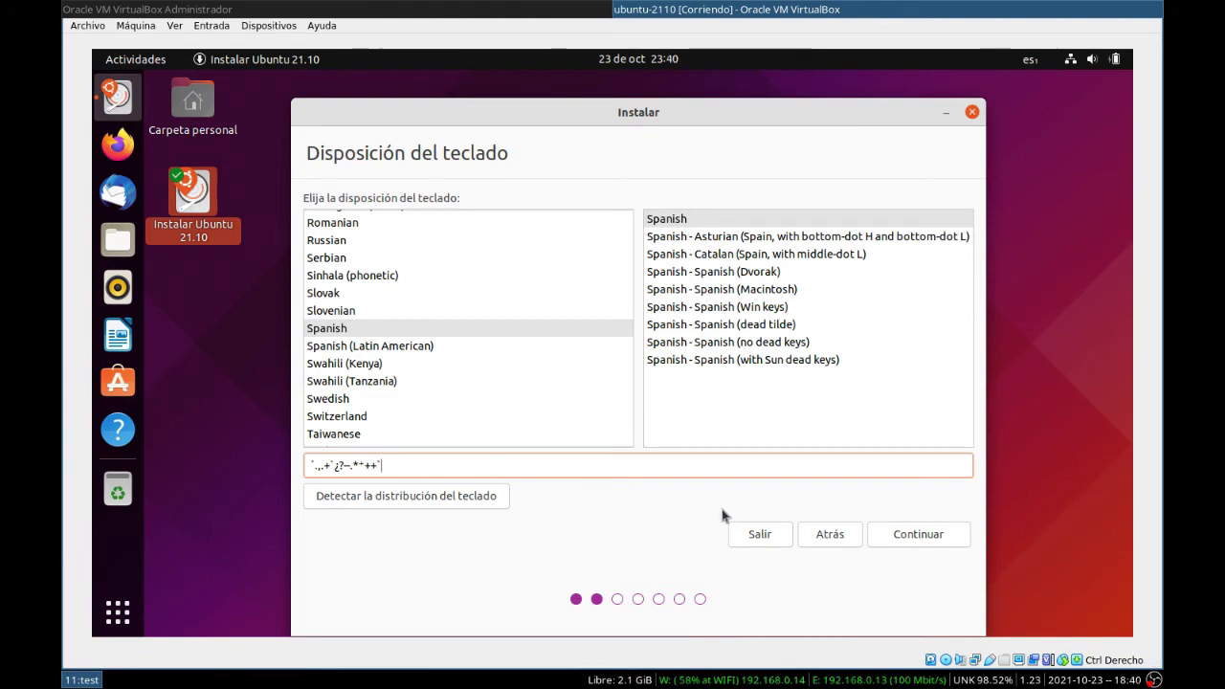
{"action": "left_click", "coordinate": [902, 538]}
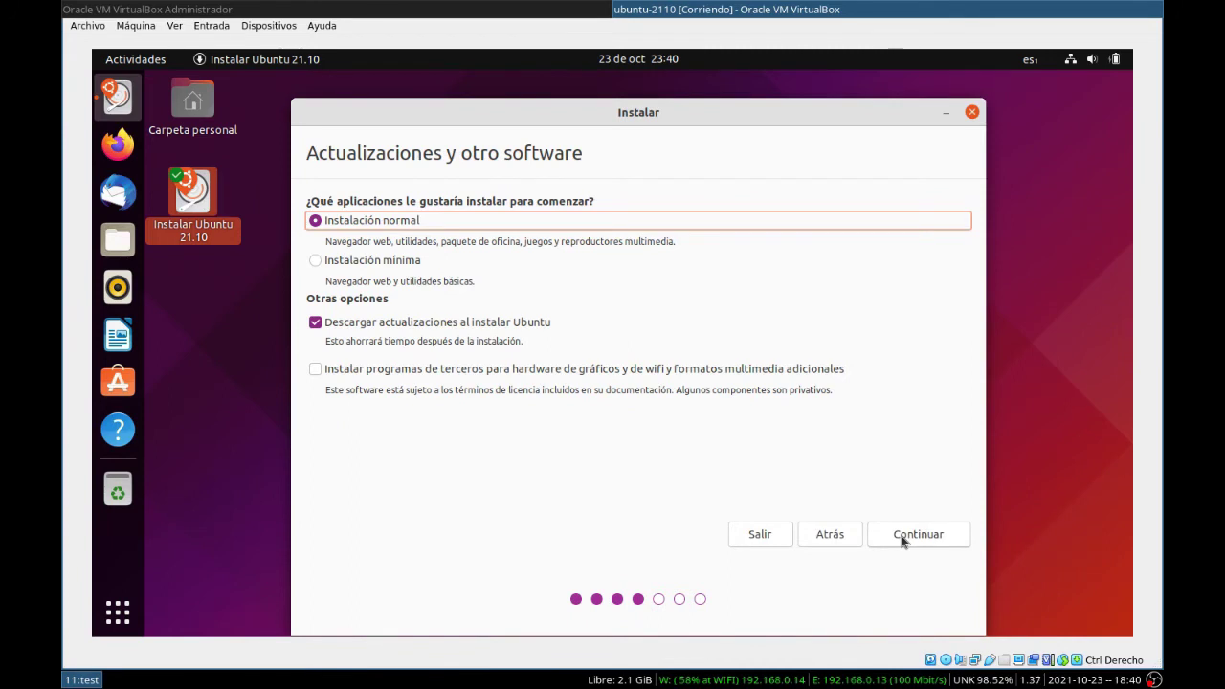
Step: Keep Normal installation and include third-party graphics, Wi-Fi and media format software
{"action": "left_click", "coordinate": [355, 269]}
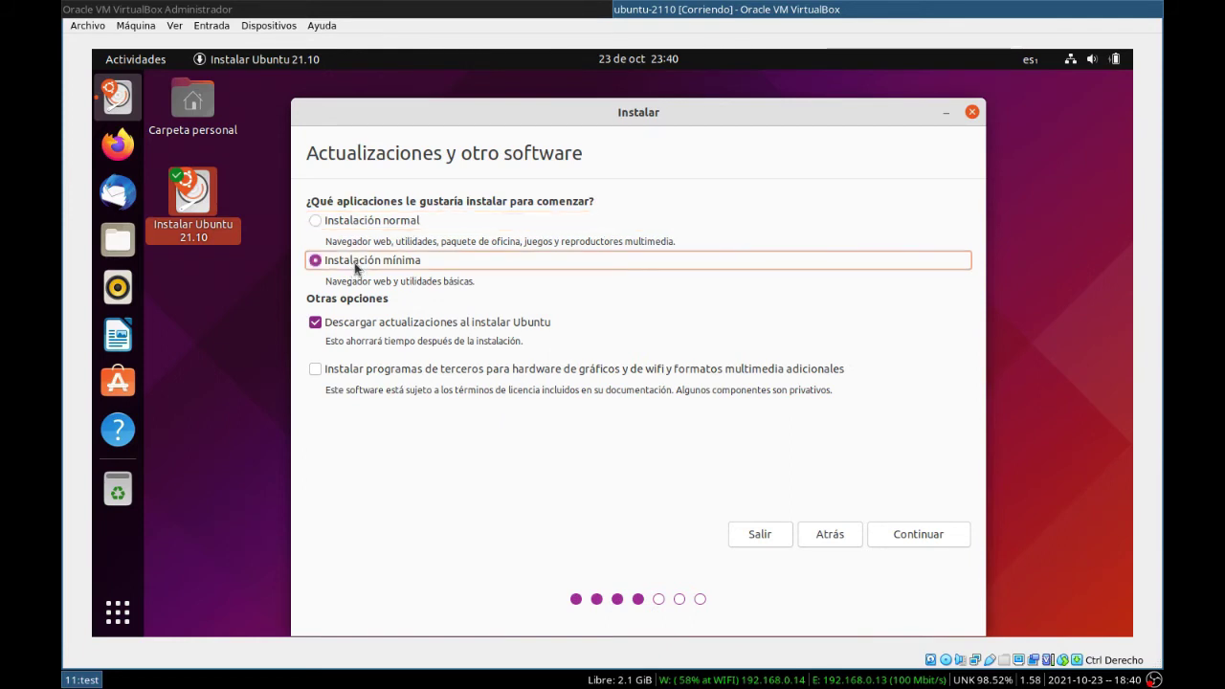
{"action": "left_click", "coordinate": [350, 229]}
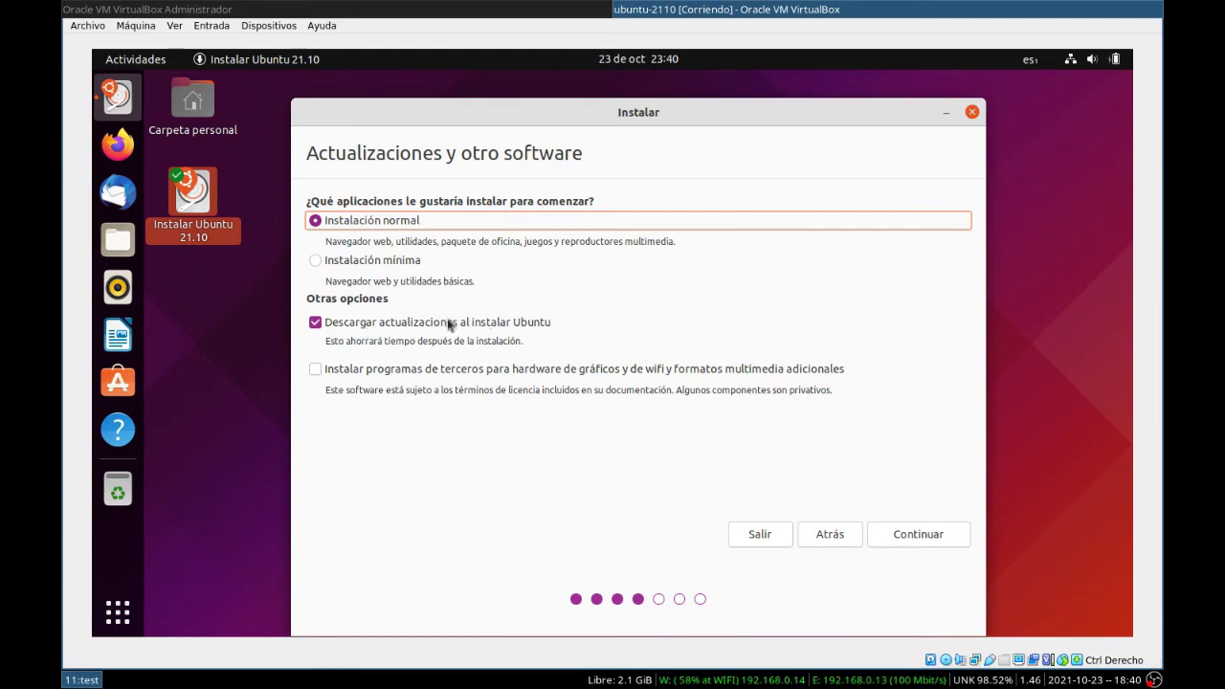
{"action": "left_click", "coordinate": [339, 372]}
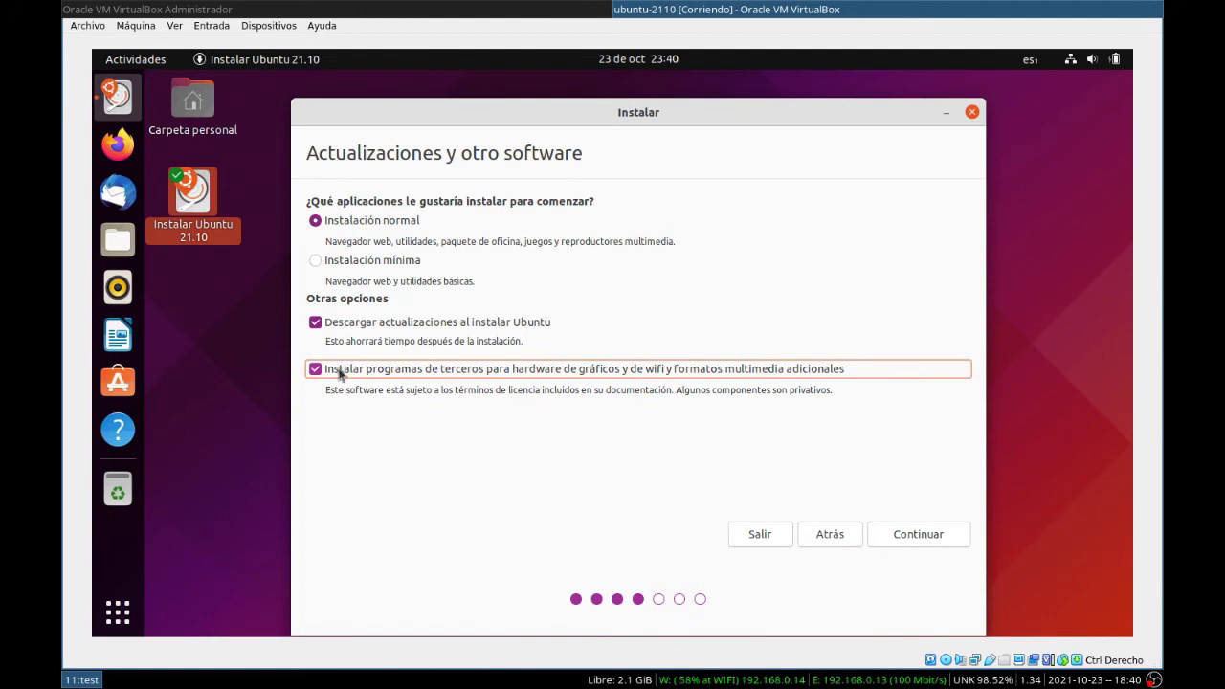
{"action": "left_click", "coordinate": [902, 538]}
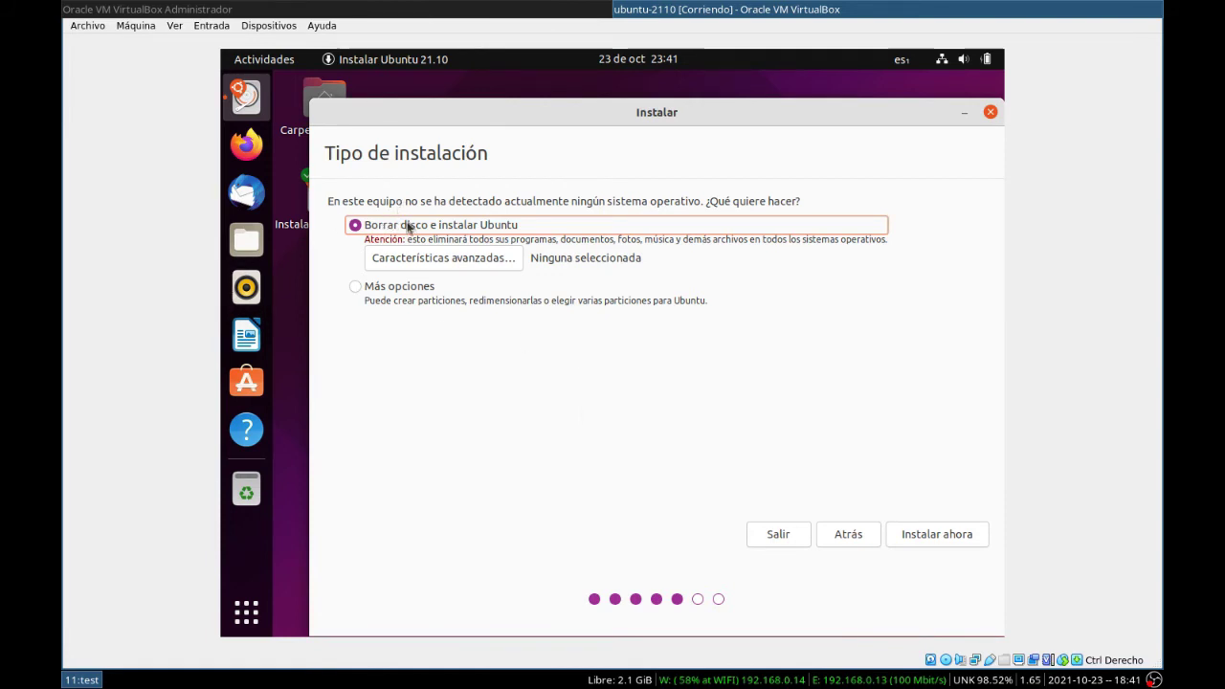
Step: Install on the erased disk and approve writing the ESP and ext4 partition changes
{"action": "left_click", "coordinate": [913, 533]}
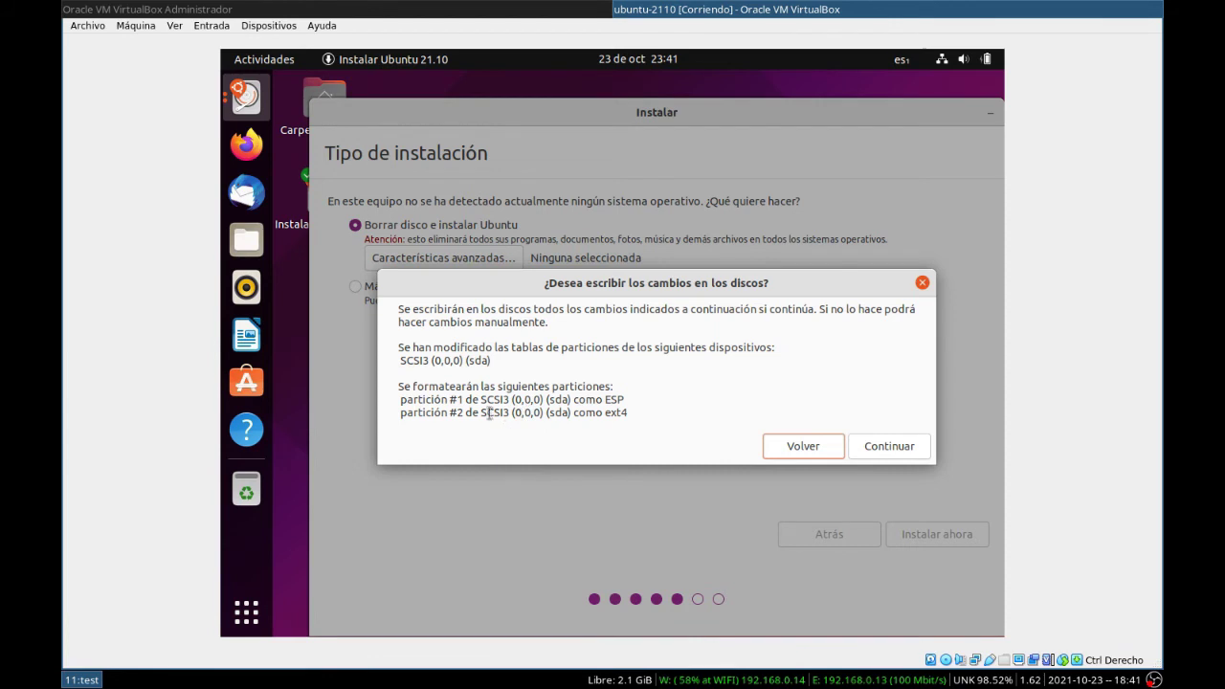
{"action": "left_click_drag", "start_coordinate": [634, 402], "coordinate": [405, 397]}
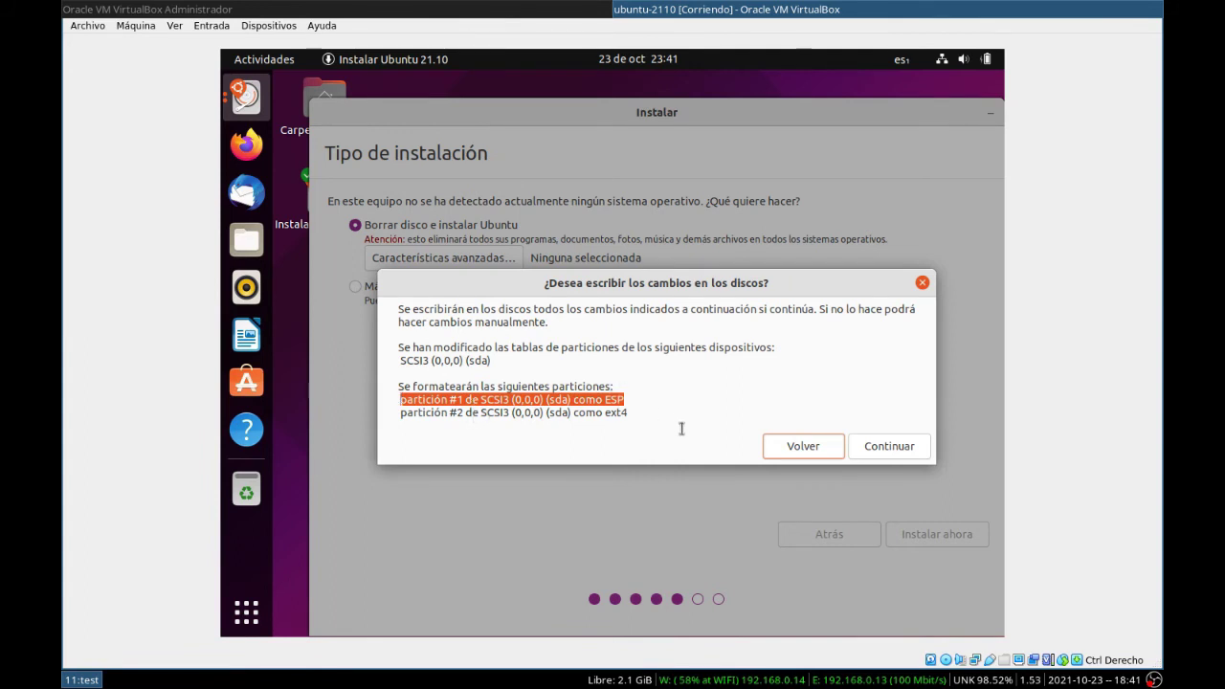
{"action": "left_click", "coordinate": [633, 417]}
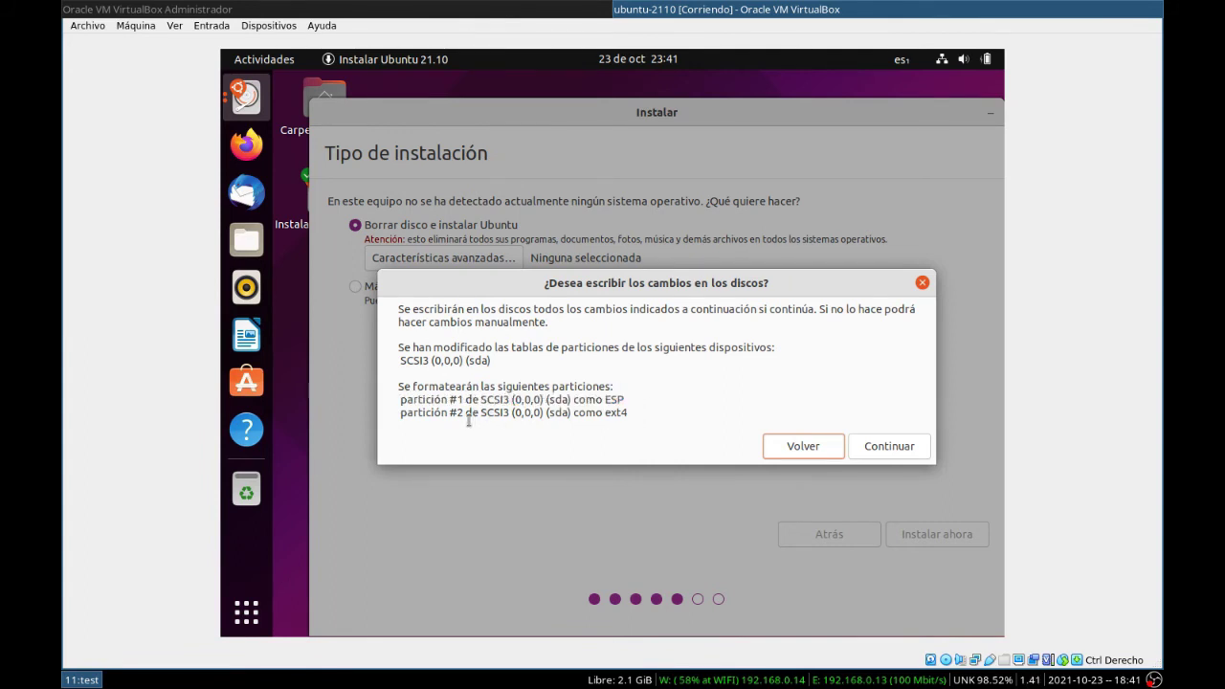
{"action": "triple_click", "coordinate": [394, 419]}
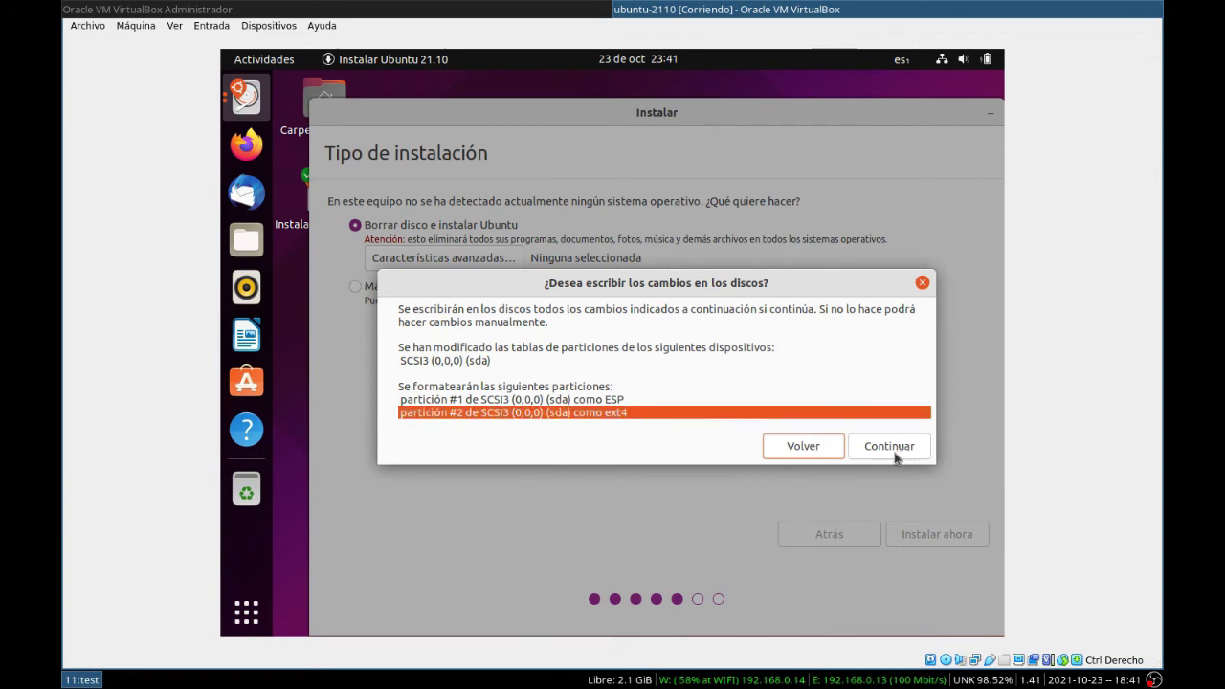
{"action": "left_click", "coordinate": [893, 449]}
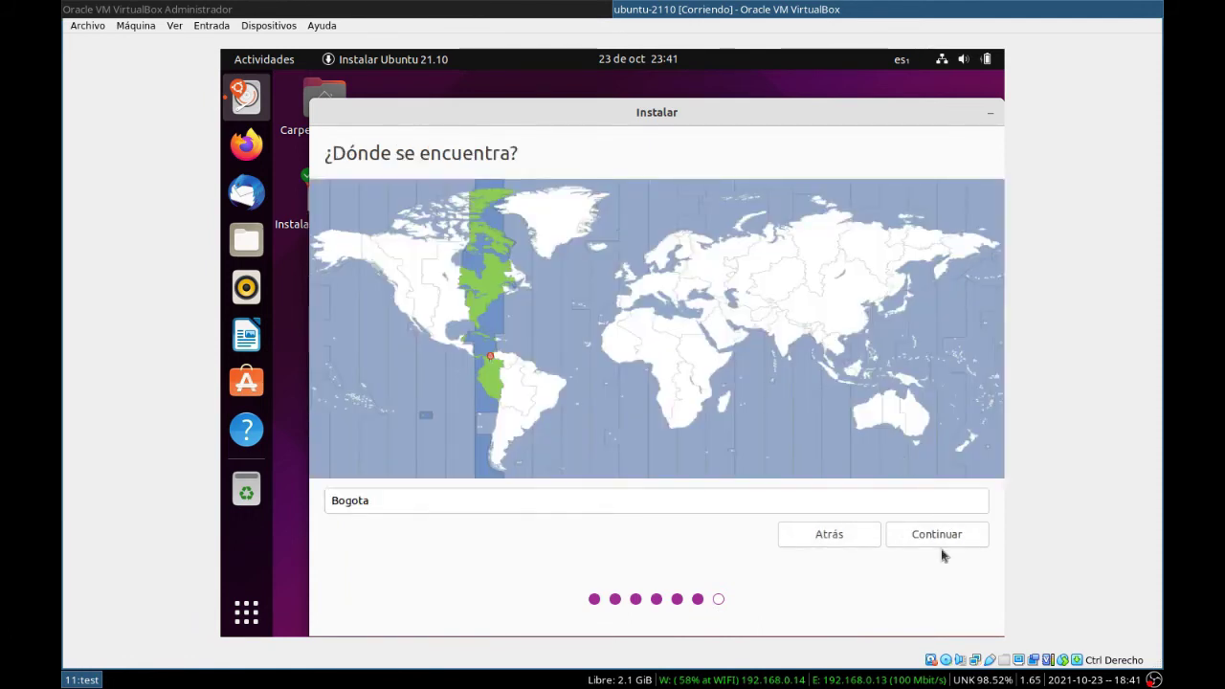
Step: Keep Bogota as location, enter the user's name and type the account password twice
{"action": "left_click", "coordinate": [916, 541]}
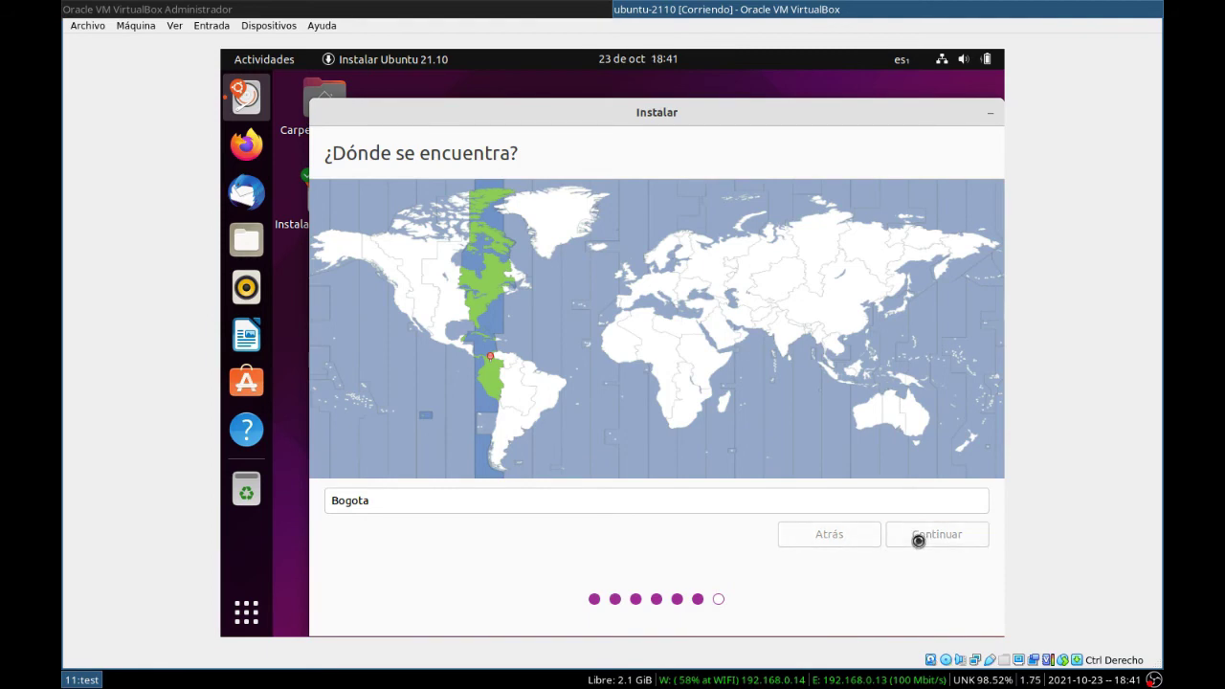
{"action": "type", "text": "Linux en Casa"}
{"action": "left_click", "coordinate": [541, 282]}
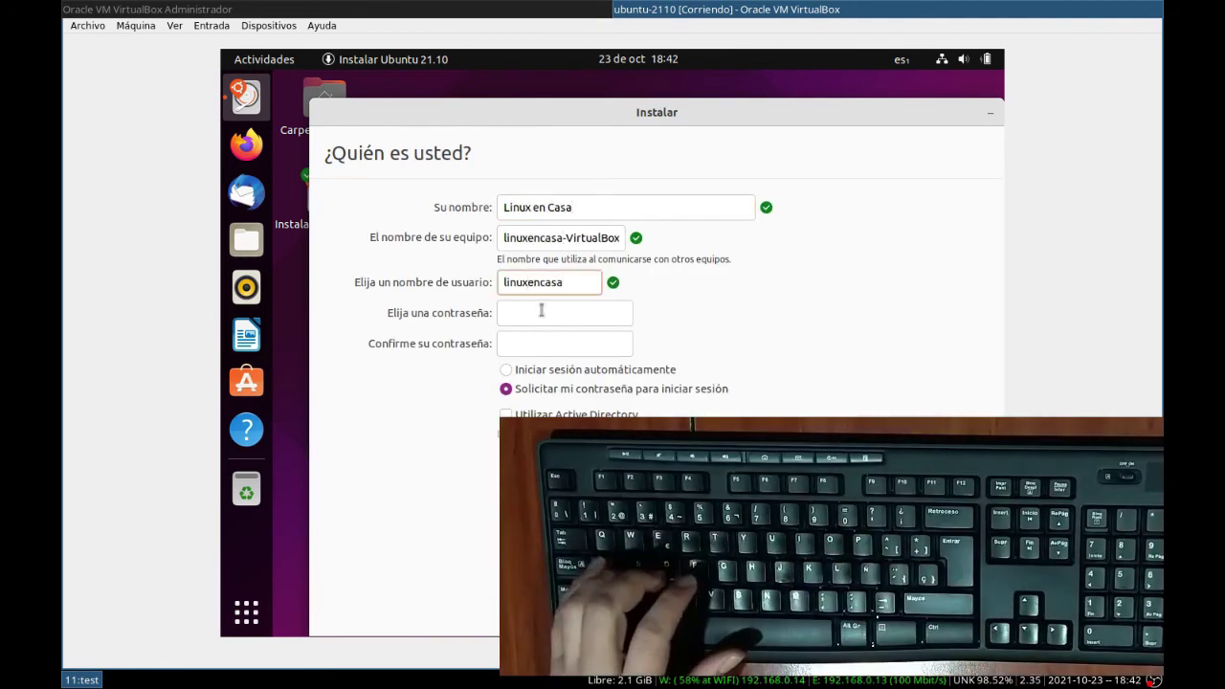
{"action": "left_click", "coordinate": [541, 312]}
{"action": "type", "text": "*********"}
{"action": "key", "text": "Tab"}
{"action": "type", "text": "*********"}
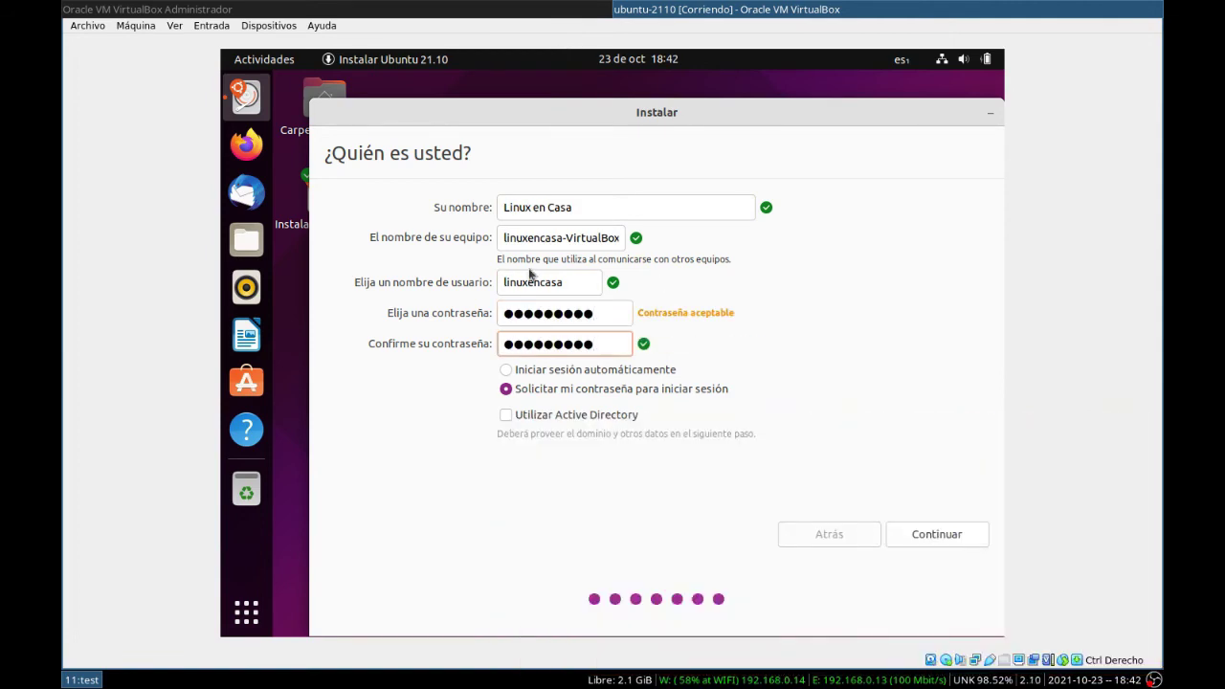
Step: Rename the computer to ubuntu2110, enable automatic login, and begin the installation
{"action": "left_click", "coordinate": [613, 237]}
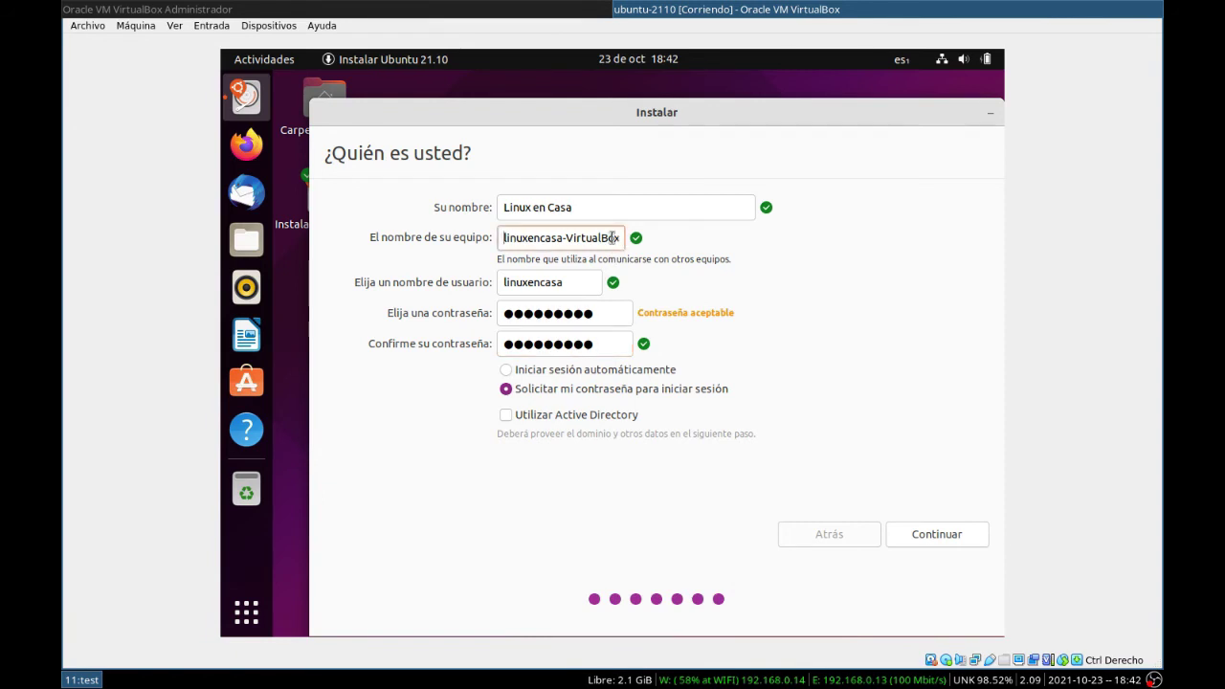
{"action": "key", "text": "Delete"}
{"action": "key", "text": "Delete"}
{"action": "key", "text": "Delete"}
{"action": "key", "text": "Delete"}
{"action": "key", "text": "Delete"}
{"action": "key", "text": "Delete"}
{"action": "key", "text": "Delete"}
{"action": "key", "text": "Delete"}
{"action": "key", "text": "Delete"}
{"action": "key", "text": "Delete"}
{"action": "key", "text": "Delete"}
{"action": "key", "text": "Delete"}
{"action": "key", "text": "Delete"}
{"action": "key", "text": "Delete"}
{"action": "key", "text": "Delete"}
{"action": "key", "text": "Delete"}
{"action": "key", "text": "Delete"}
{"action": "key", "text": "Delete"}
{"action": "key", "text": "Delete"}
{"action": "key", "text": "Delete"}
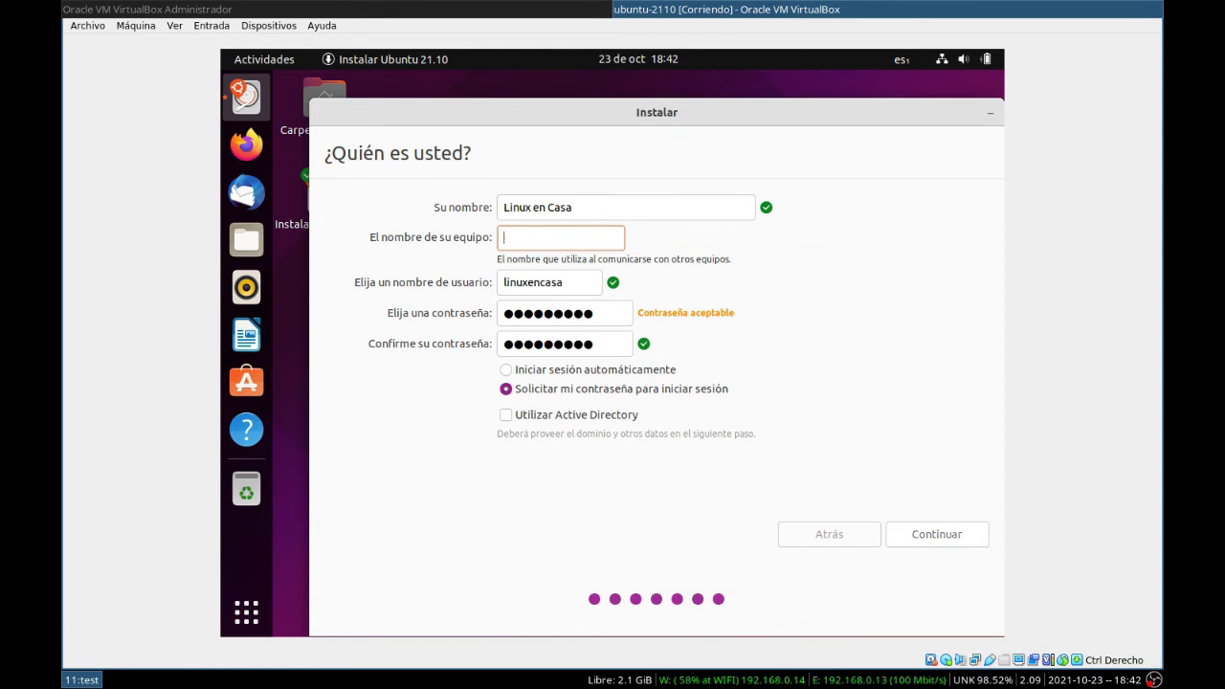
{"action": "type", "text": "ubuntu"}
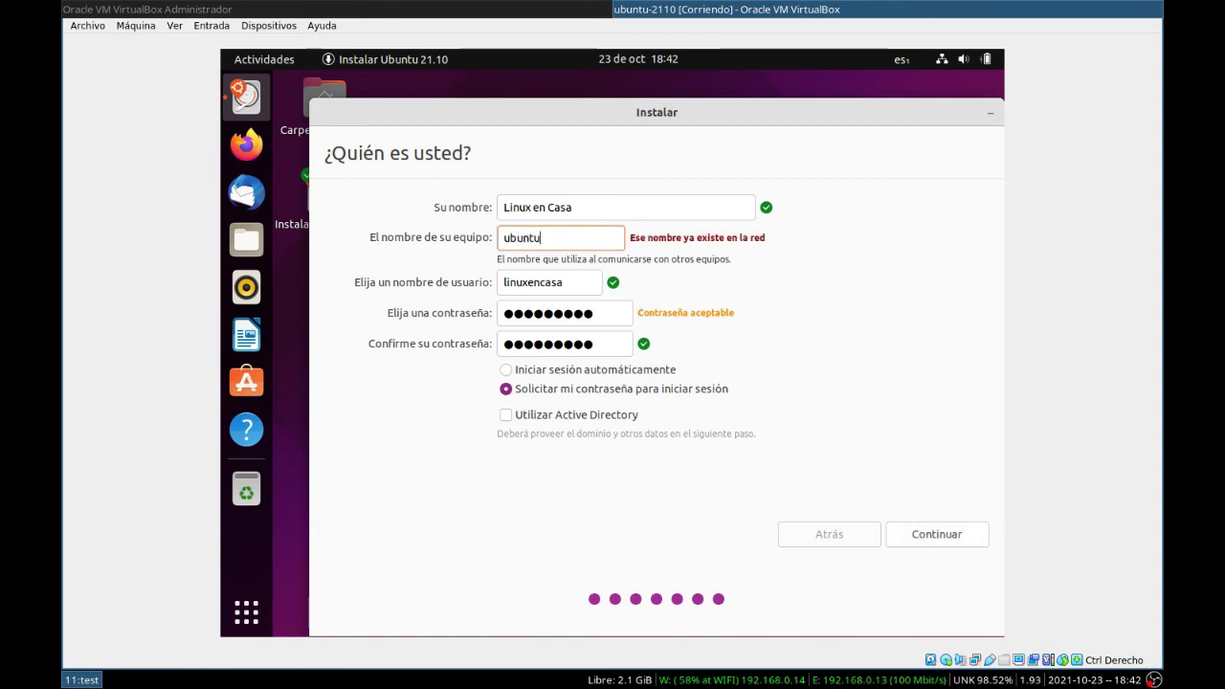
{"action": "type", "text": "VM"}
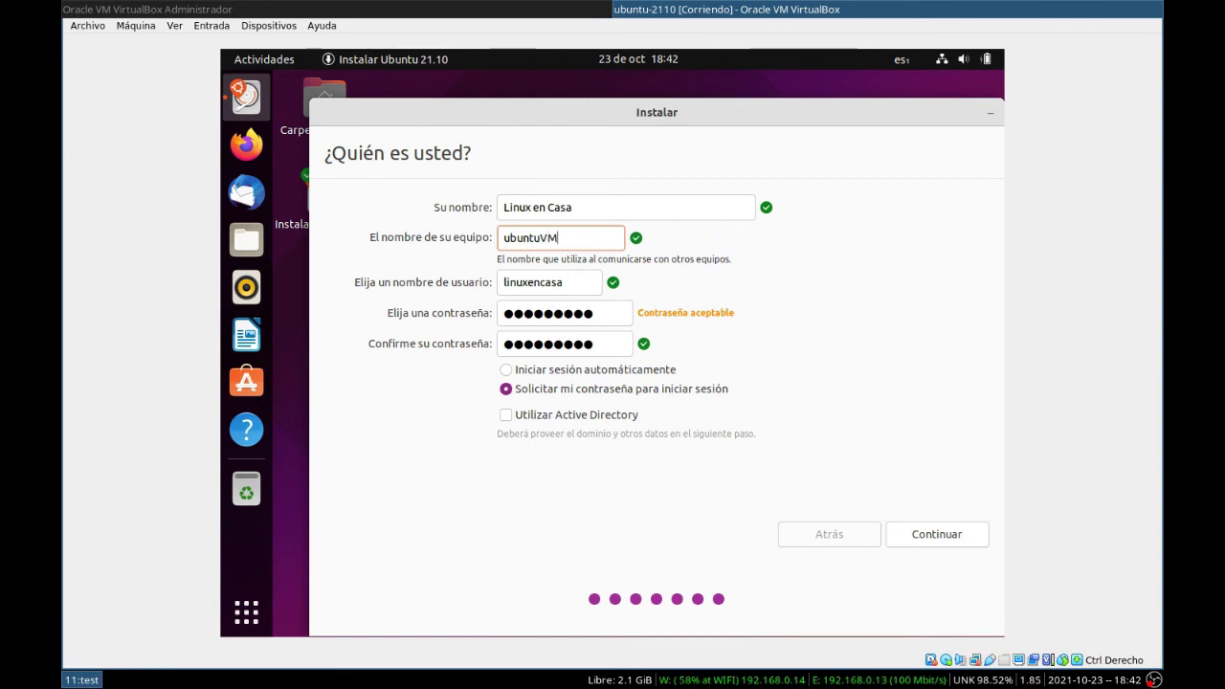
{"action": "key", "text": "BackSpace"}
{"action": "key", "text": "BackSpace"}
{"action": "type", "text": "2110"}
{"action": "left_click", "coordinate": [521, 373]}
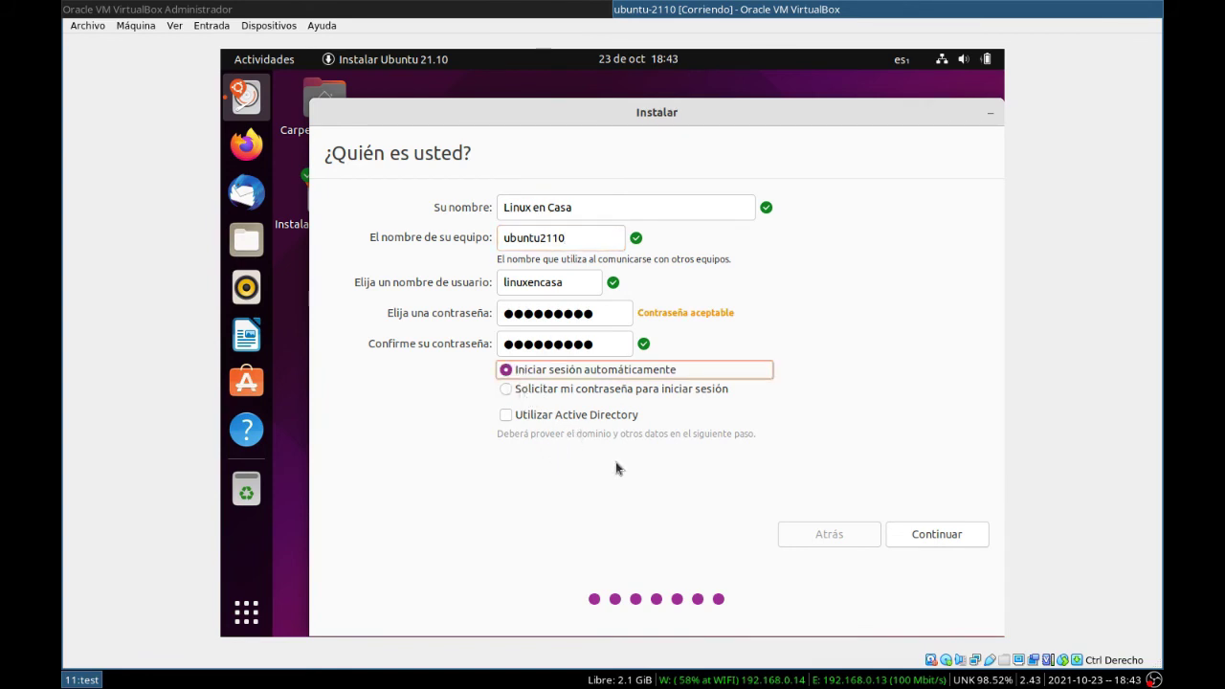
{"action": "left_click", "coordinate": [921, 534]}
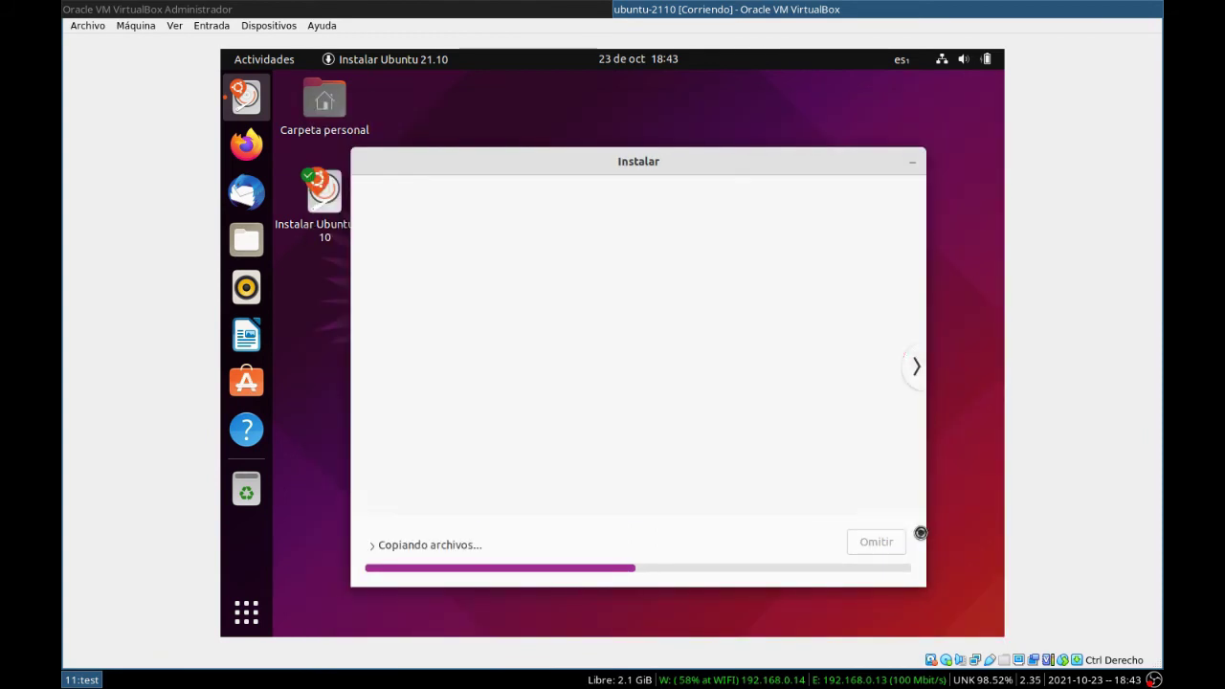
Step: Once copying files finishes, restart the virtual machine with Reiniciar ahora
{"action": "left_click_drag", "start_coordinate": [595, 158], "coordinate": [598, 134]}
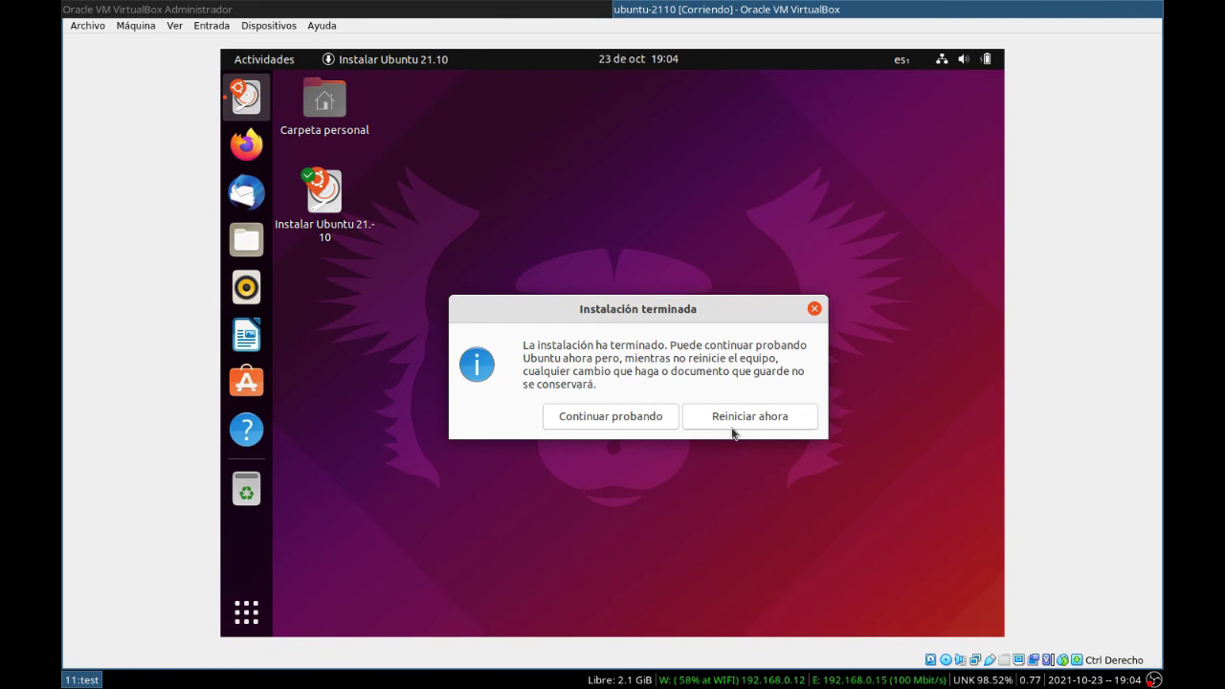
{"action": "left_click", "coordinate": [776, 417]}
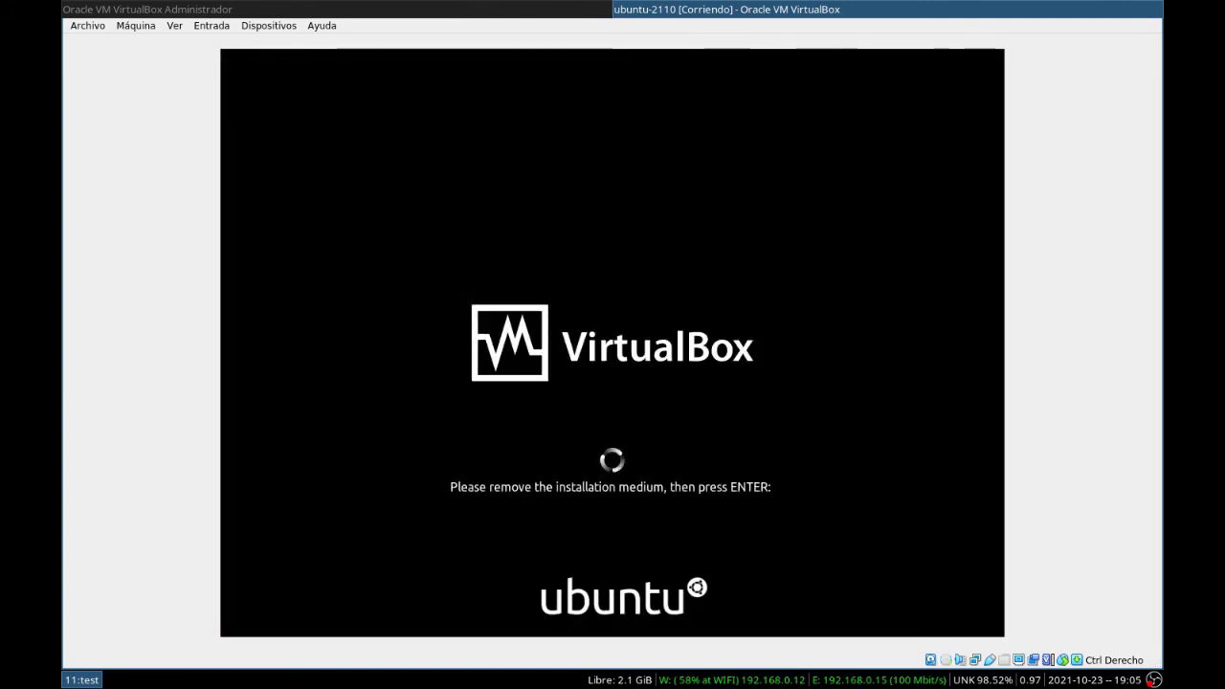
Step: Continue booting, skip online accounts, and step through the welcome pages to Hecho
{"action": "key", "text": "Return"}
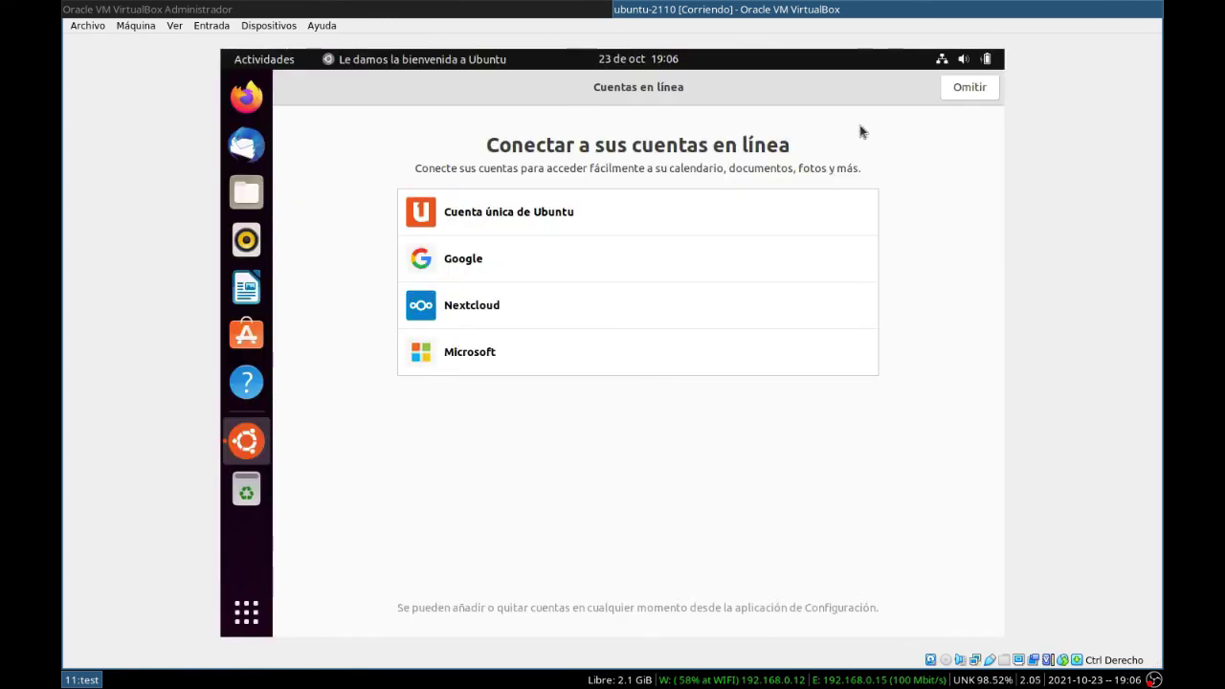
{"action": "left_click", "coordinate": [962, 94]}
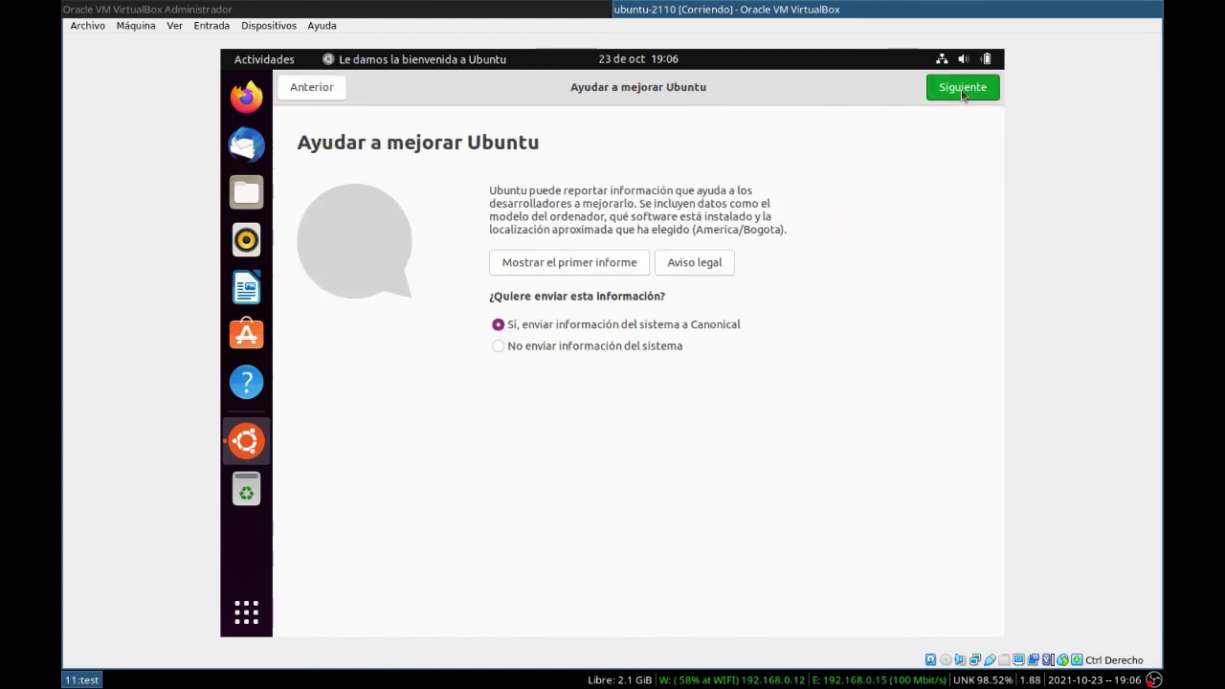
{"action": "left_click", "coordinate": [962, 95]}
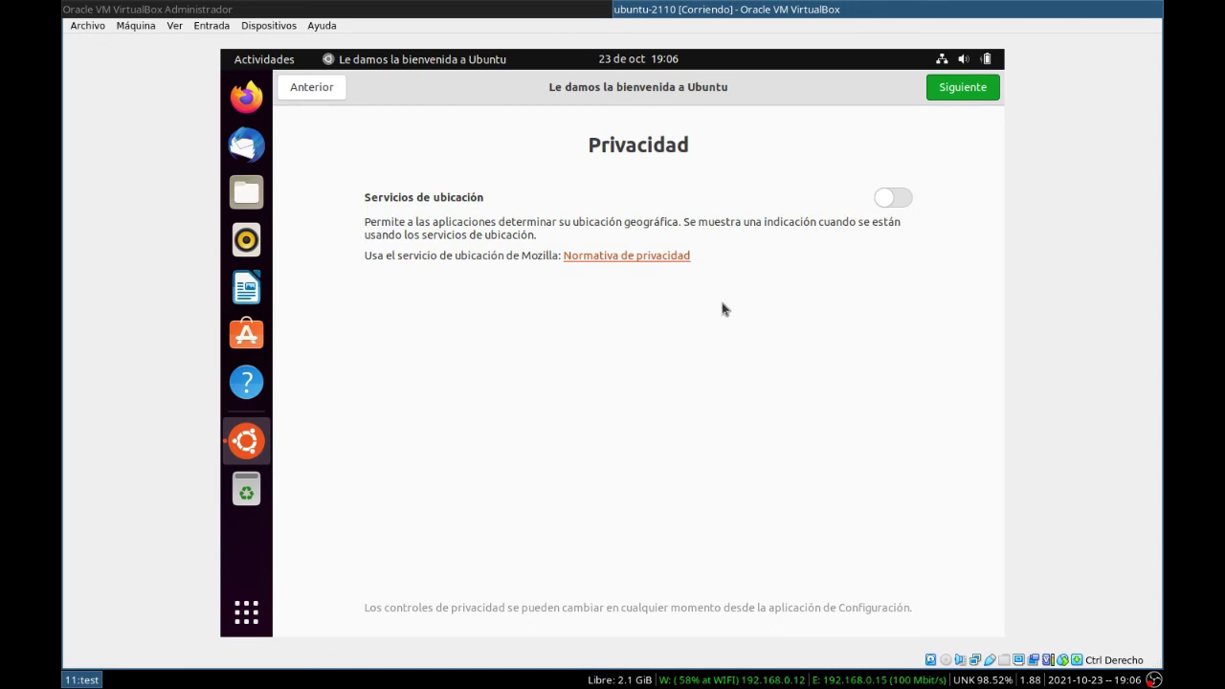
{"action": "left_click", "coordinate": [937, 87]}
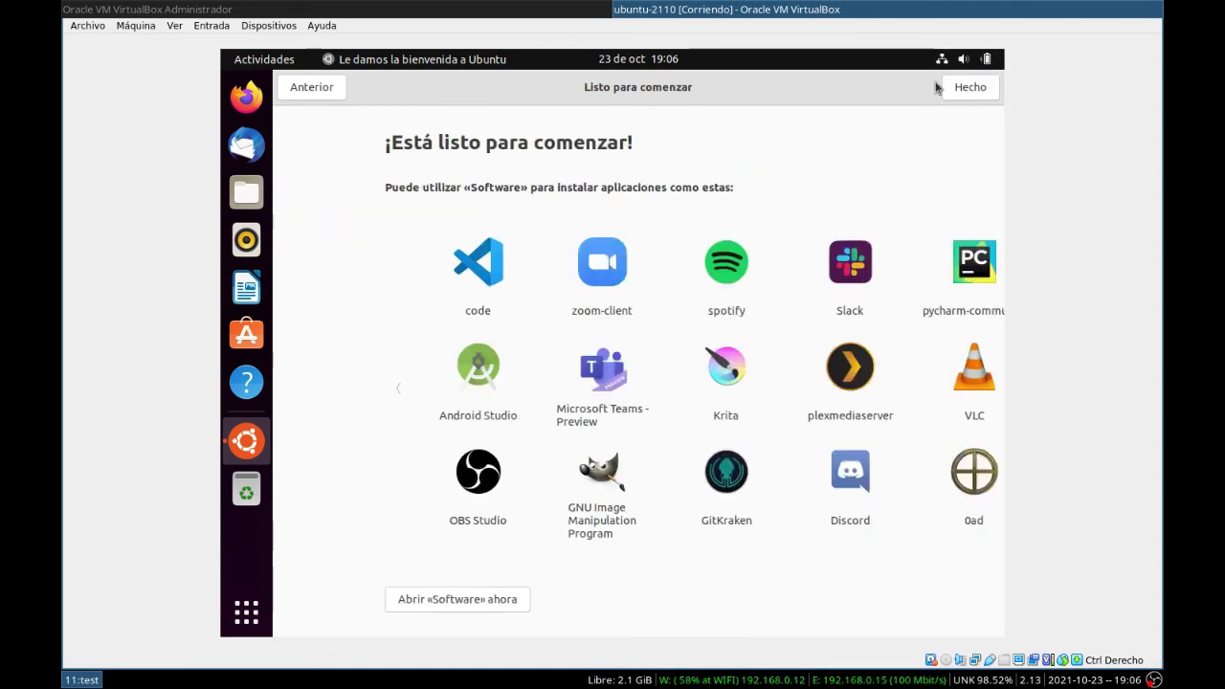
{"action": "left_click", "coordinate": [966, 88]}
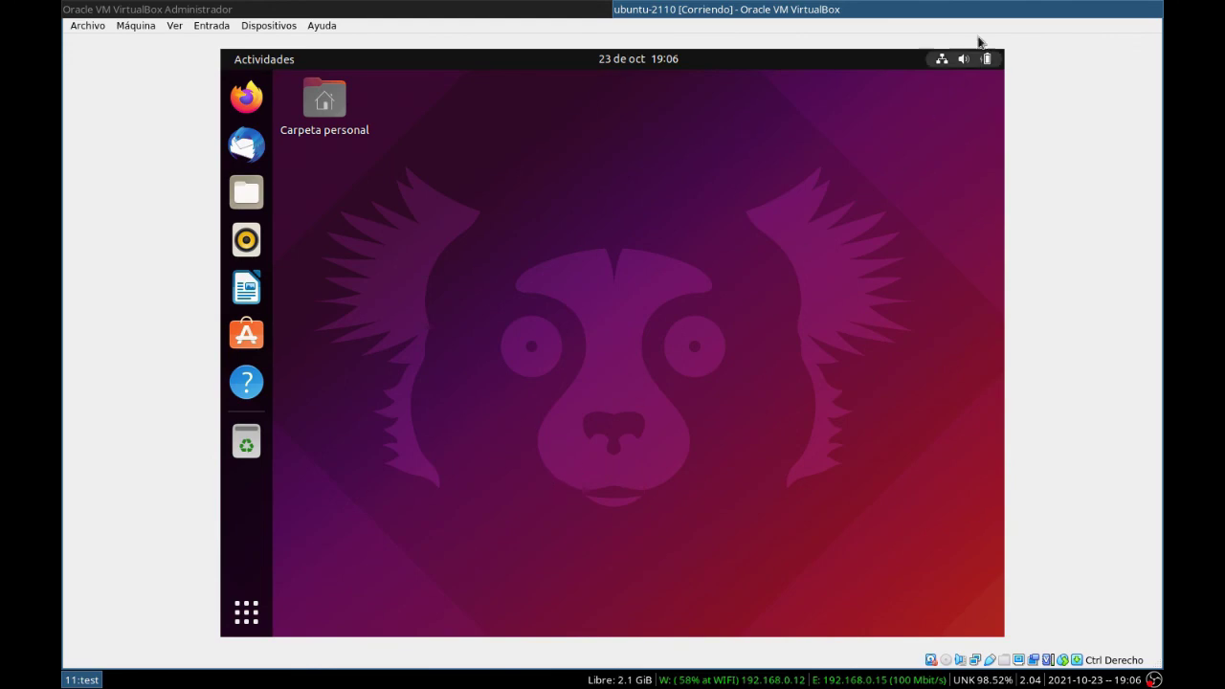
Step: Open Configuración from the system menu and go to the Monitores page
{"action": "left_click", "coordinate": [964, 59]}
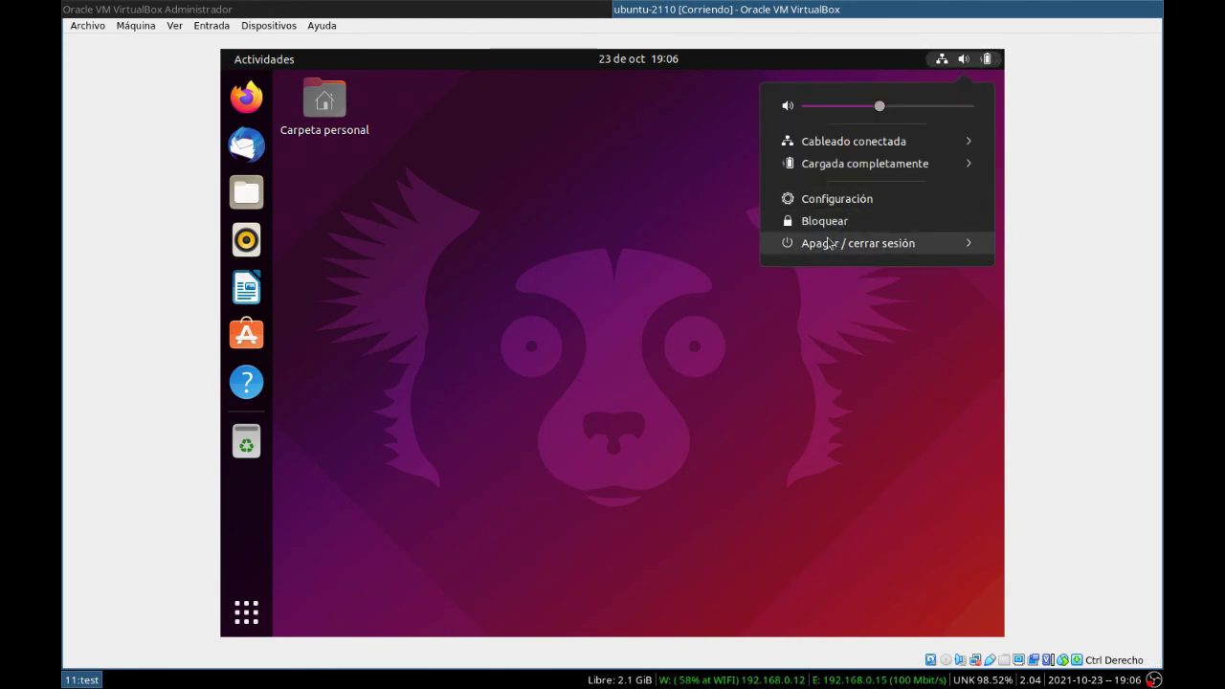
{"action": "left_click", "coordinate": [846, 209]}
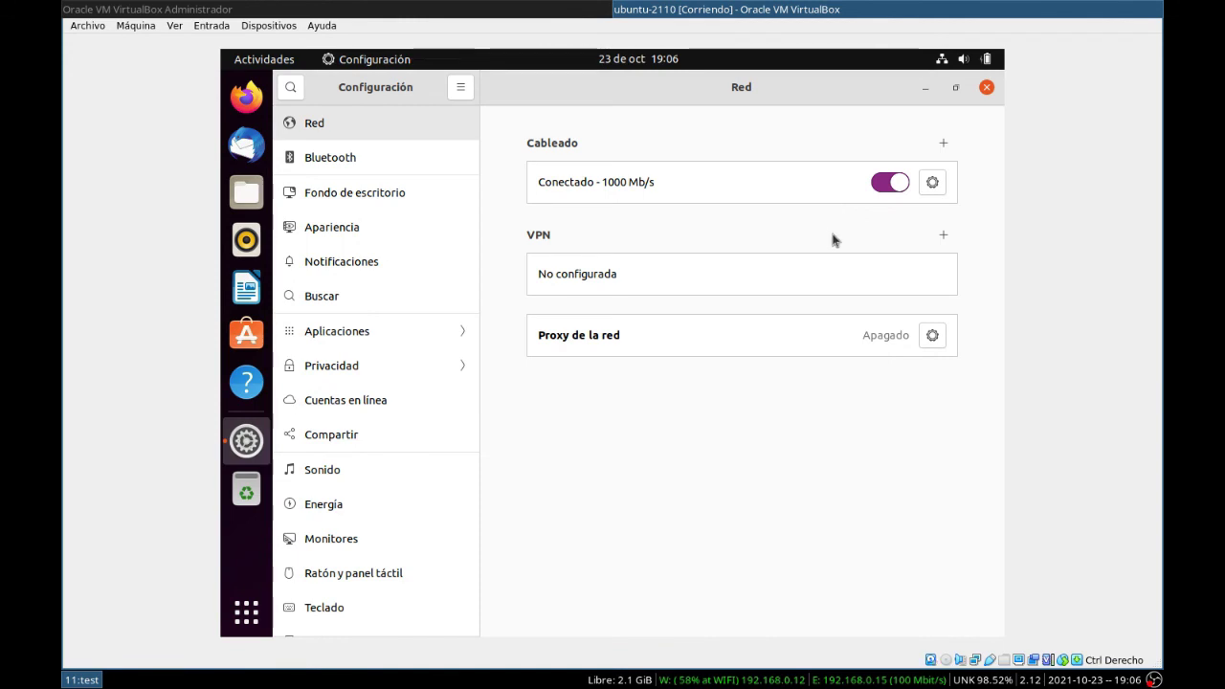
{"action": "scroll", "coordinate": [360, 476], "scroll_direction": "down", "scroll_amount": 3}
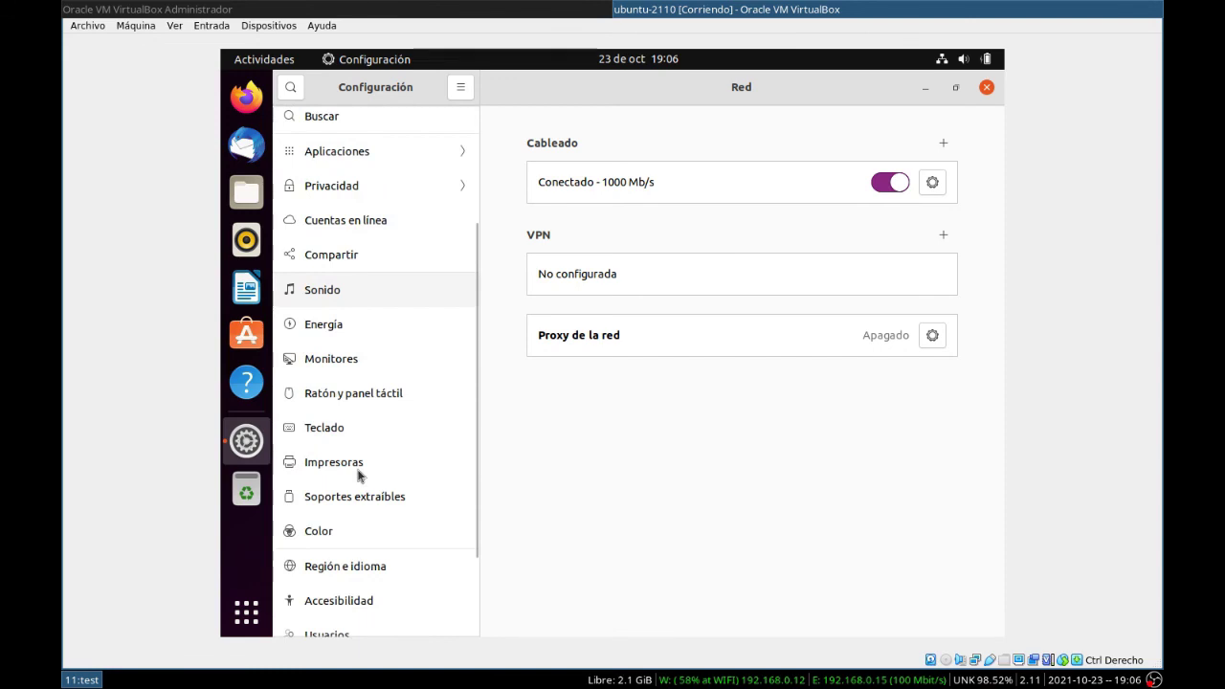
{"action": "scroll", "coordinate": [360, 442], "scroll_direction": "down", "scroll_amount": 2}
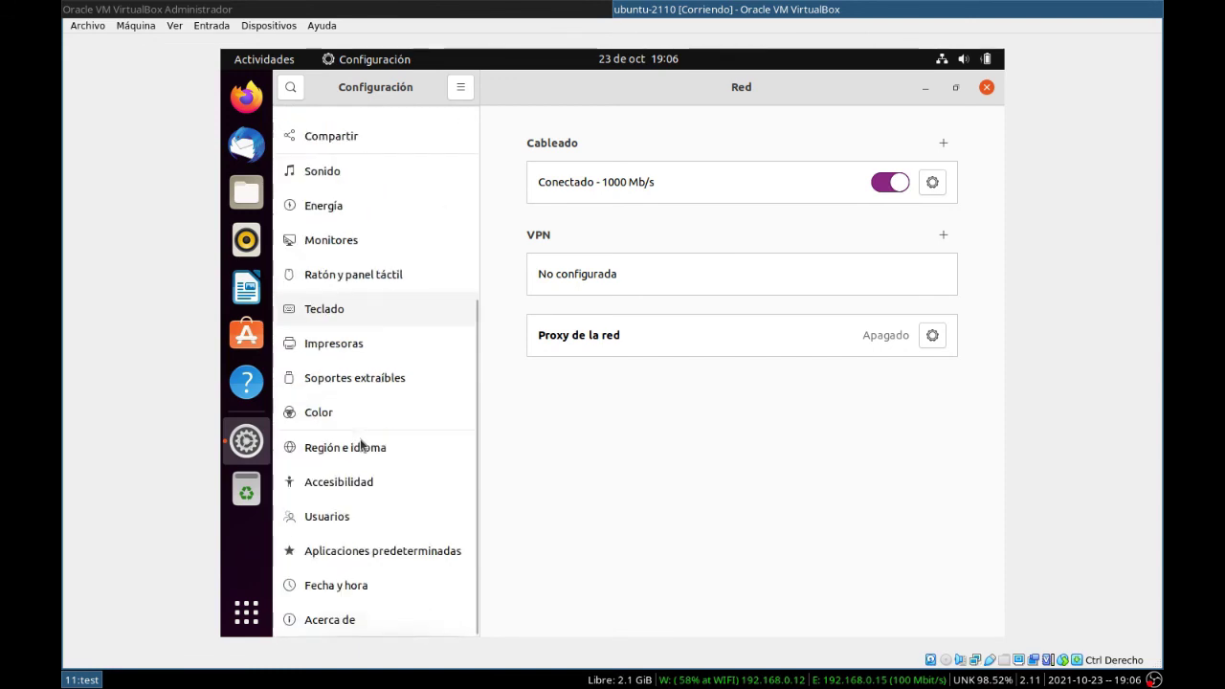
{"action": "scroll", "coordinate": [362, 445], "scroll_direction": "up", "scroll_amount": 1}
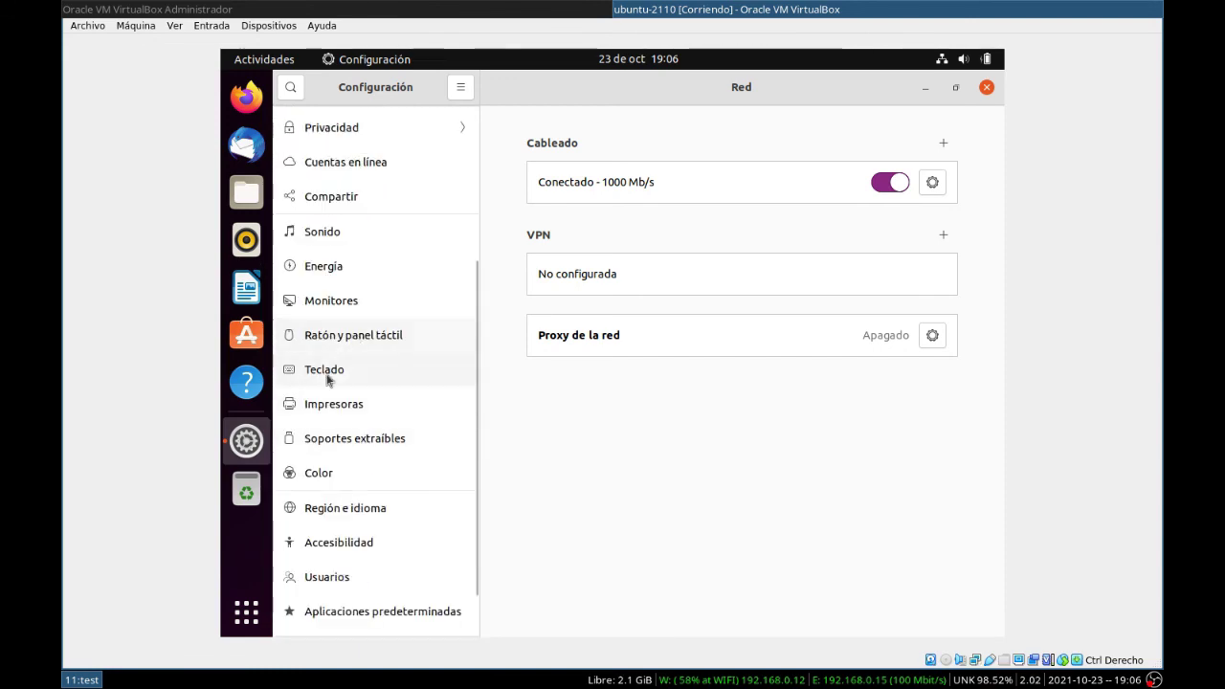
{"action": "left_click", "coordinate": [333, 305]}
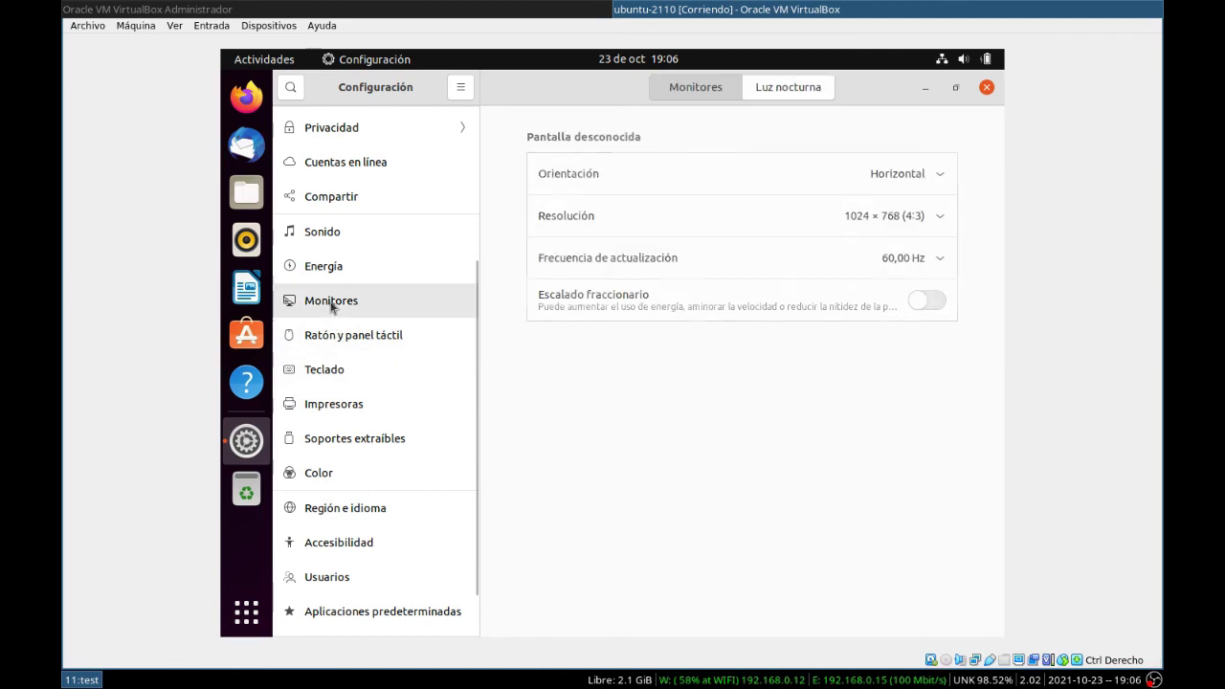
Step: Set Resolución to 1280 × 720 (16:9), close Configuración, and accept the offered software updates
{"action": "left_click", "coordinate": [935, 219]}
{"action": "scroll", "coordinate": [919, 383], "scroll_direction": "down", "scroll_amount": 5}
{"action": "left_click", "coordinate": [916, 402]}
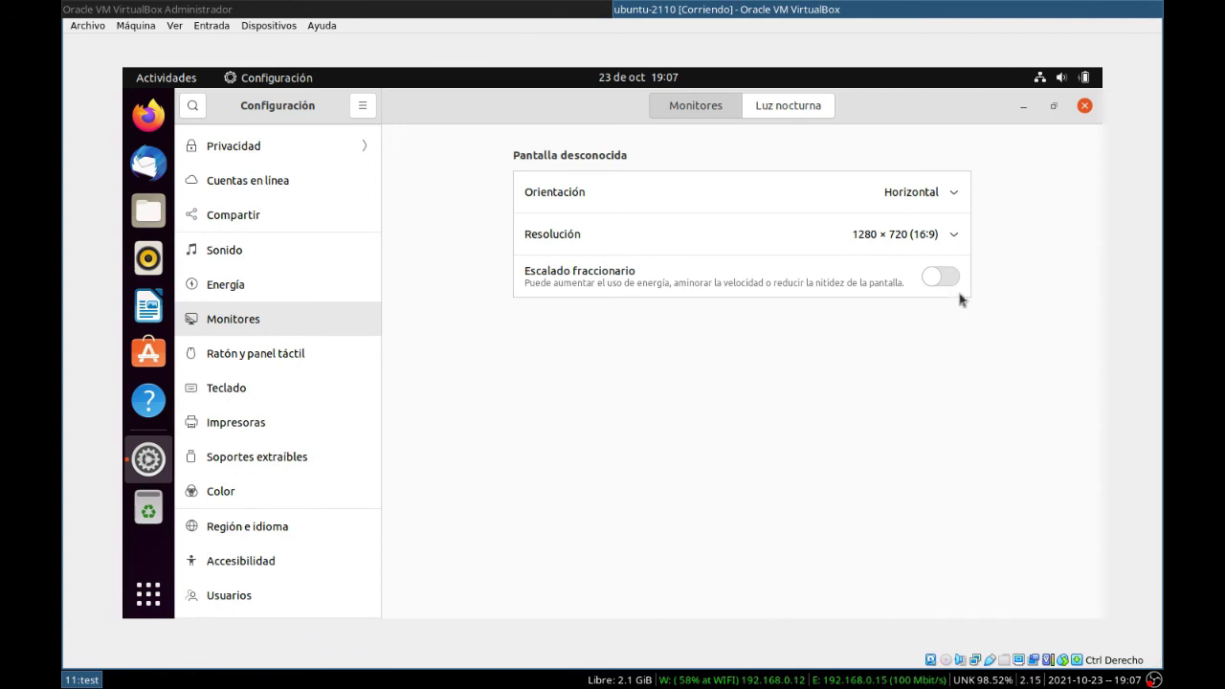
{"action": "left_click", "coordinate": [1084, 106]}
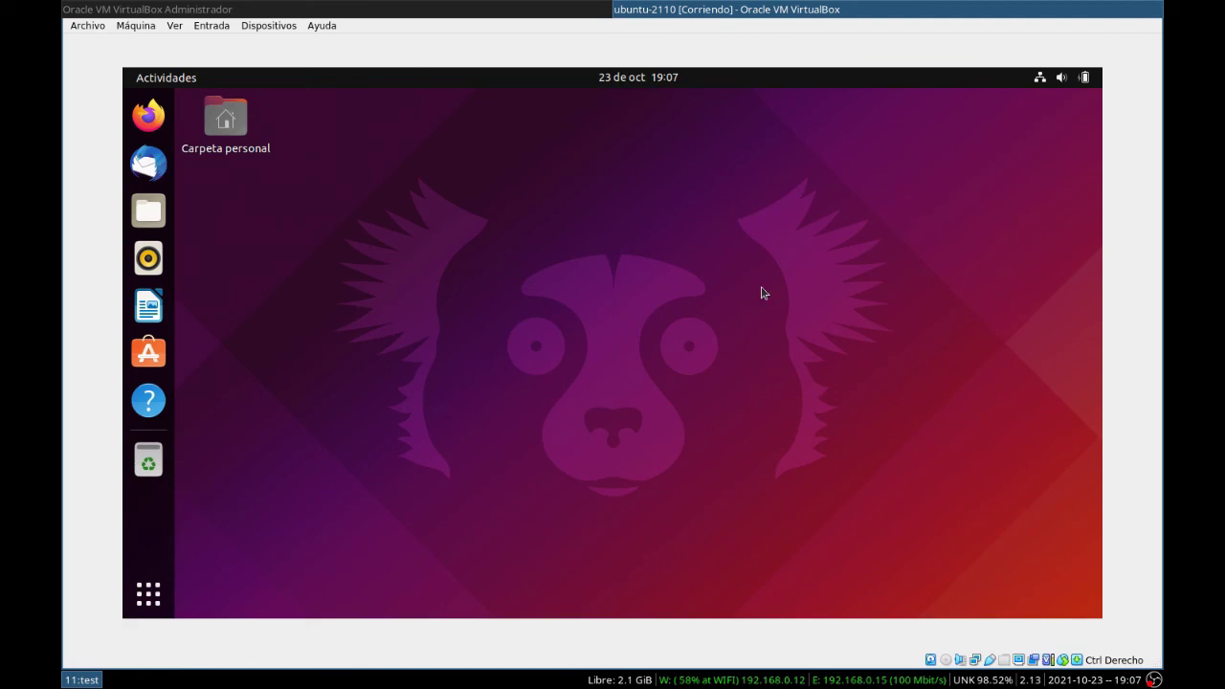
{"action": "left_click", "coordinate": [624, 276]}
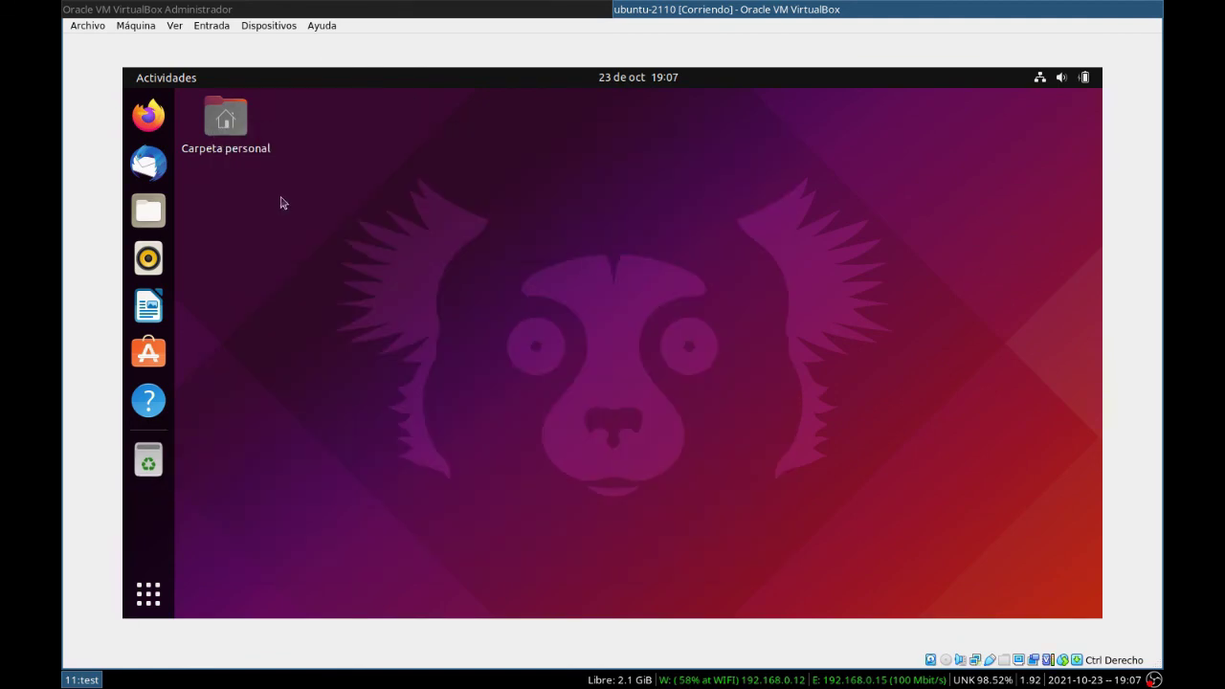